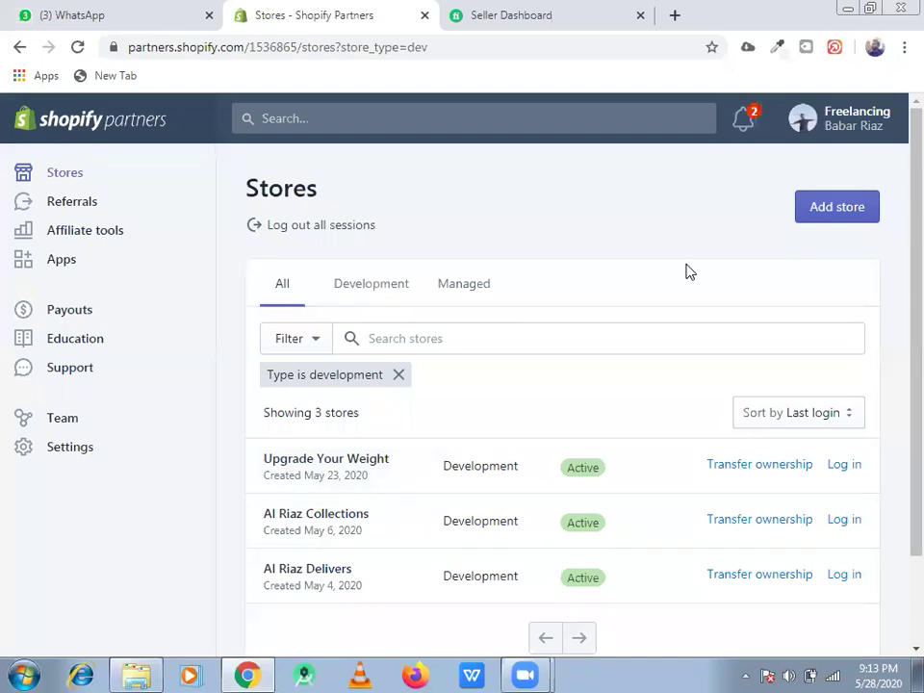
pyautogui.click(843, 206)
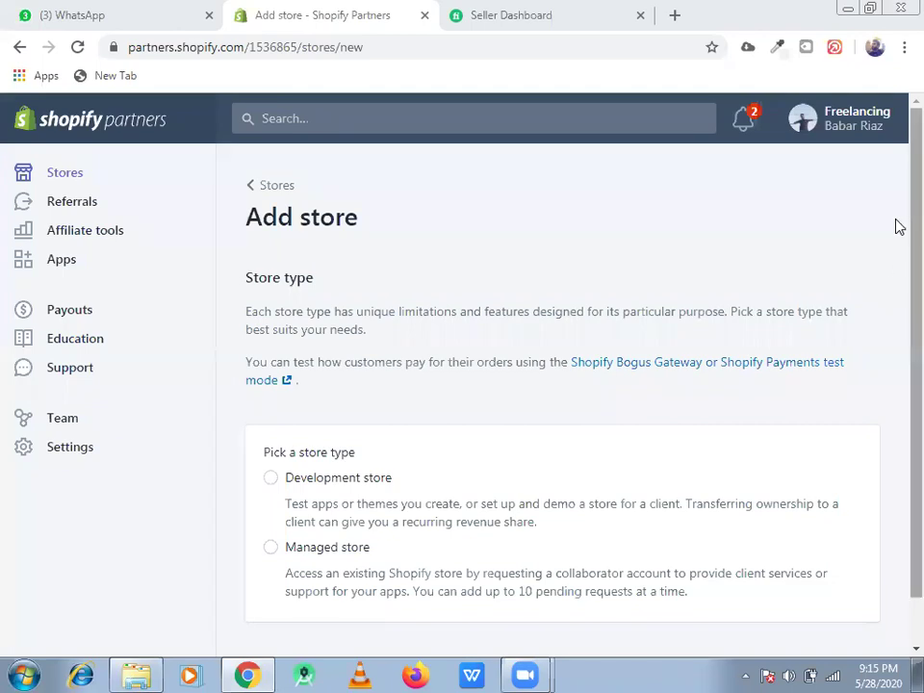
pyautogui.scroll(-1, 897, 227)
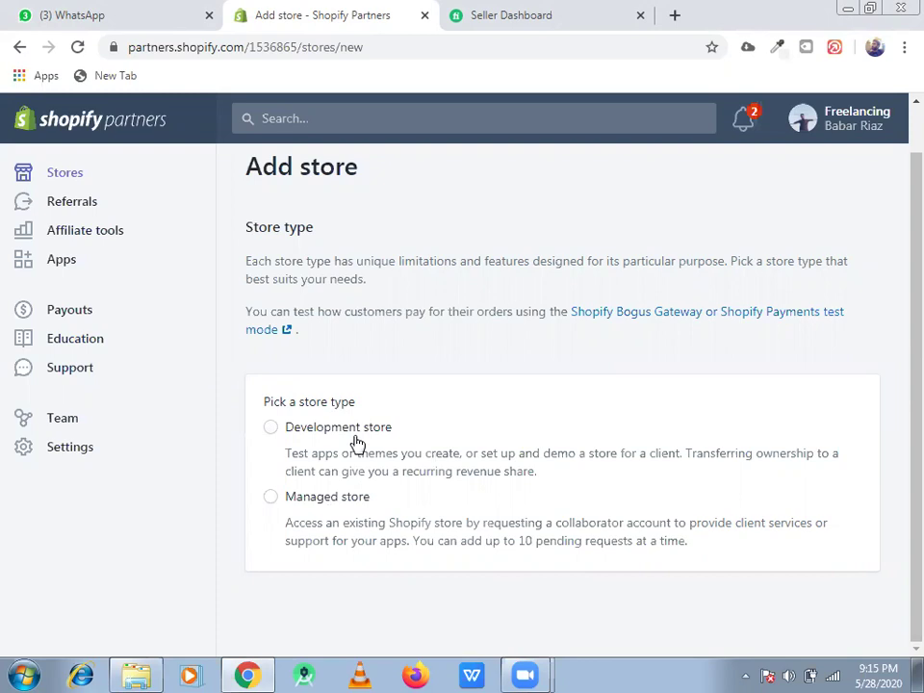
pyautogui.click(274, 431)
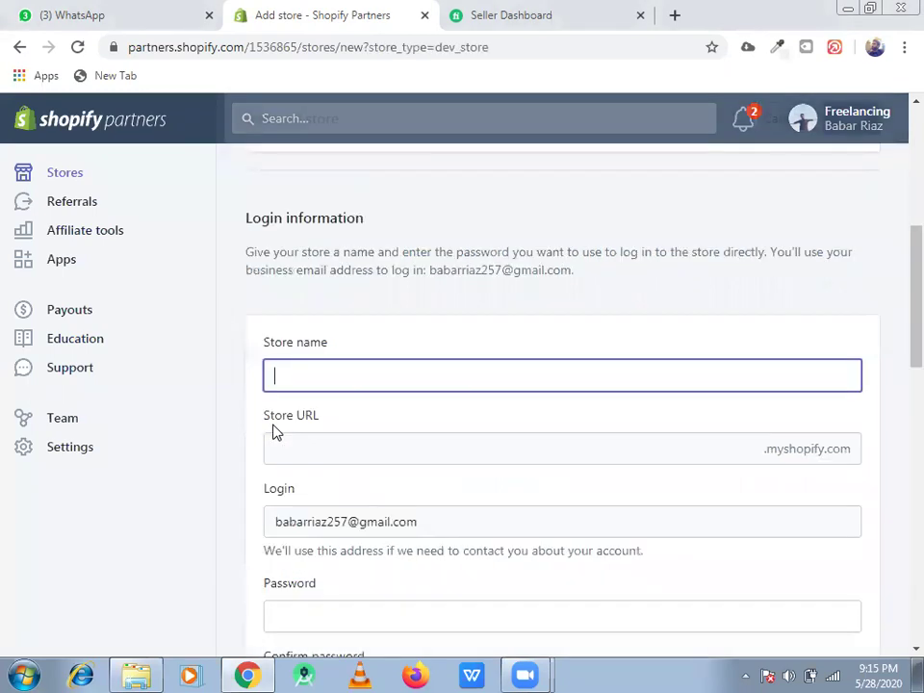
pyautogui.click(19, 48)
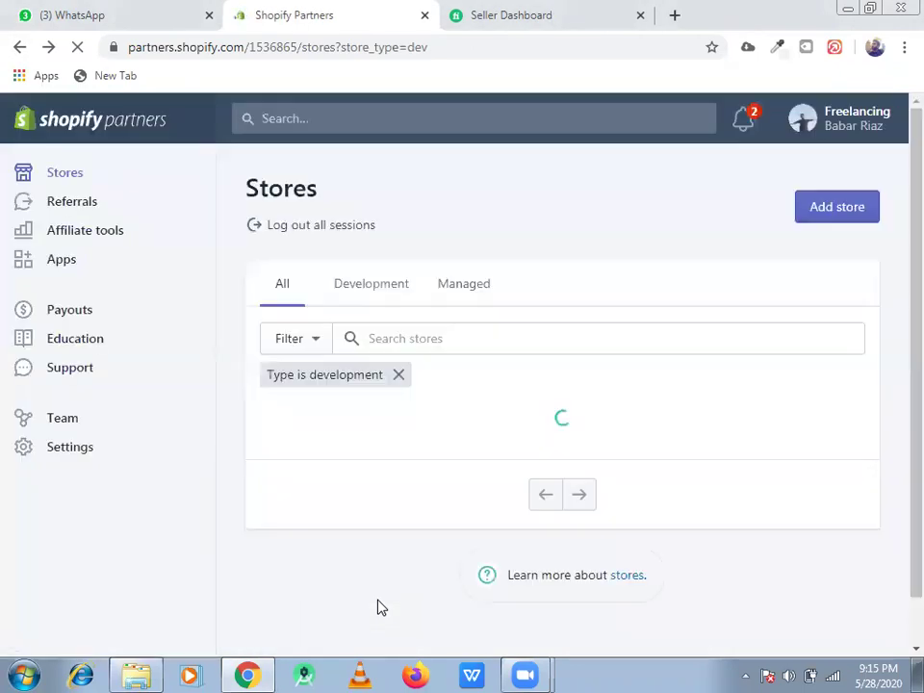
# Step: Start adding a new store and choose Development store as its type
pyautogui.click(842, 220)
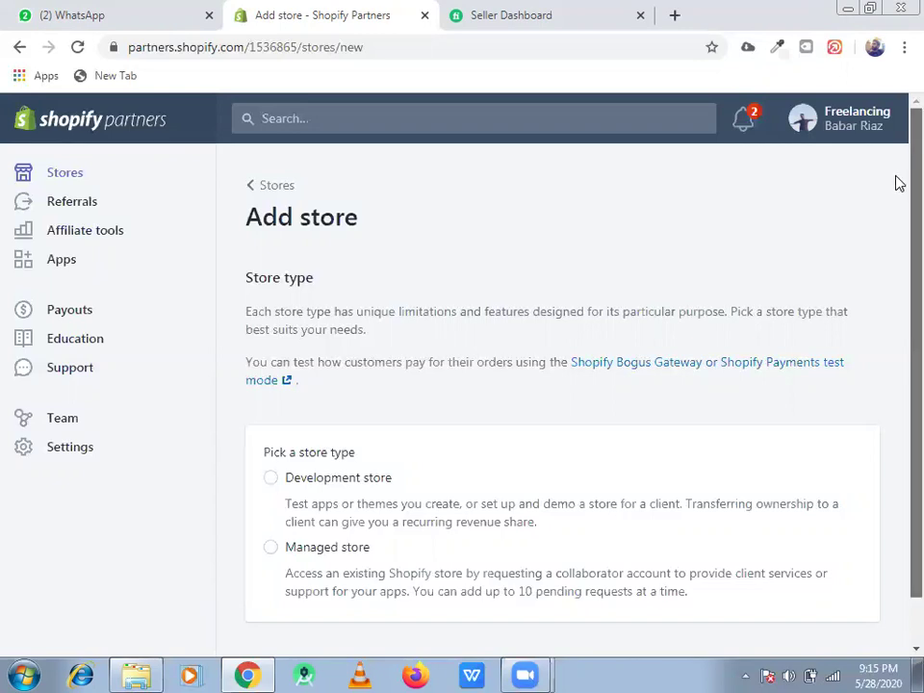
pyautogui.moveTo(898, 183); pyautogui.dragTo(898, 217)
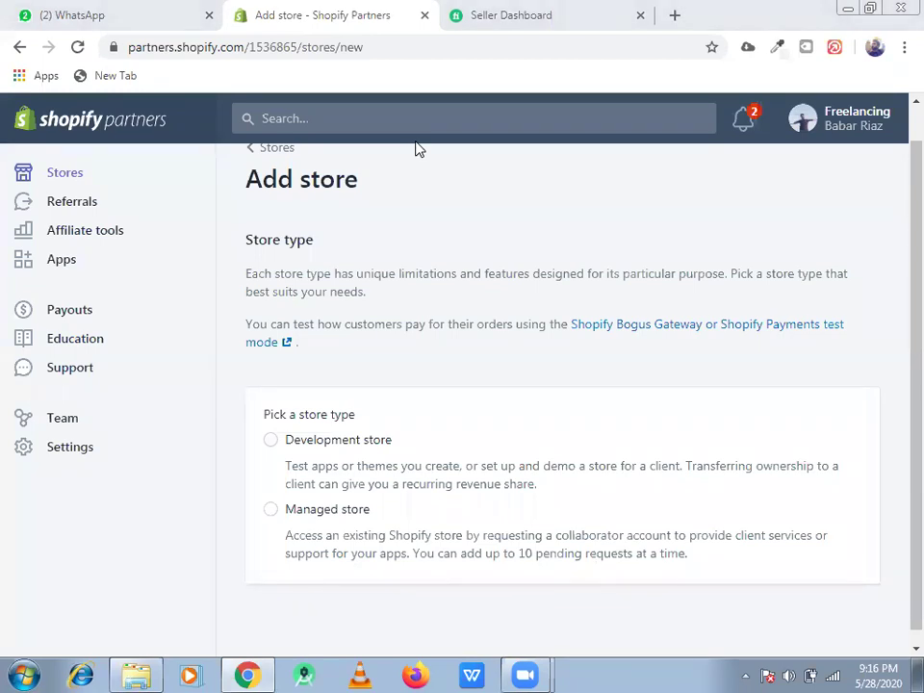
pyautogui.click(317, 440)
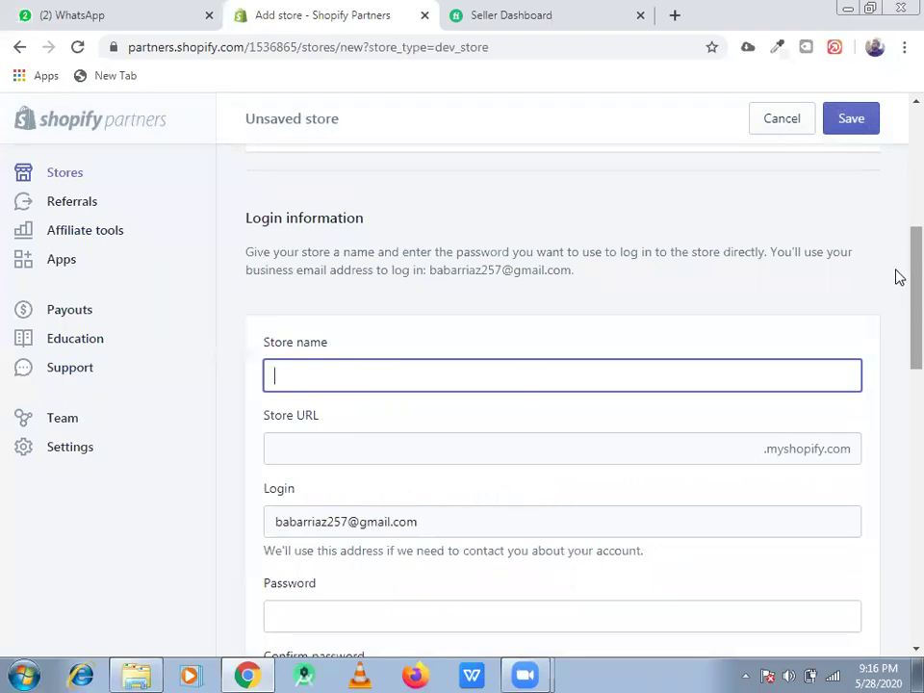
# Step: Name the new development store "Peshawari Chappals"
pyautogui.scroll(-1, 897, 279)
pyautogui.click(636, 318)
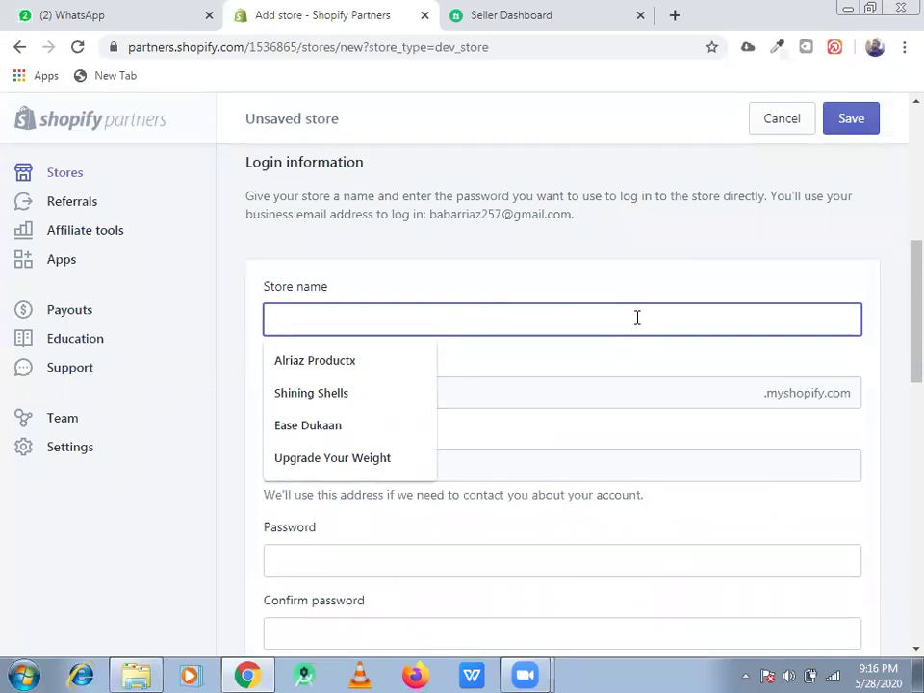
pyautogui.write('Pesha')
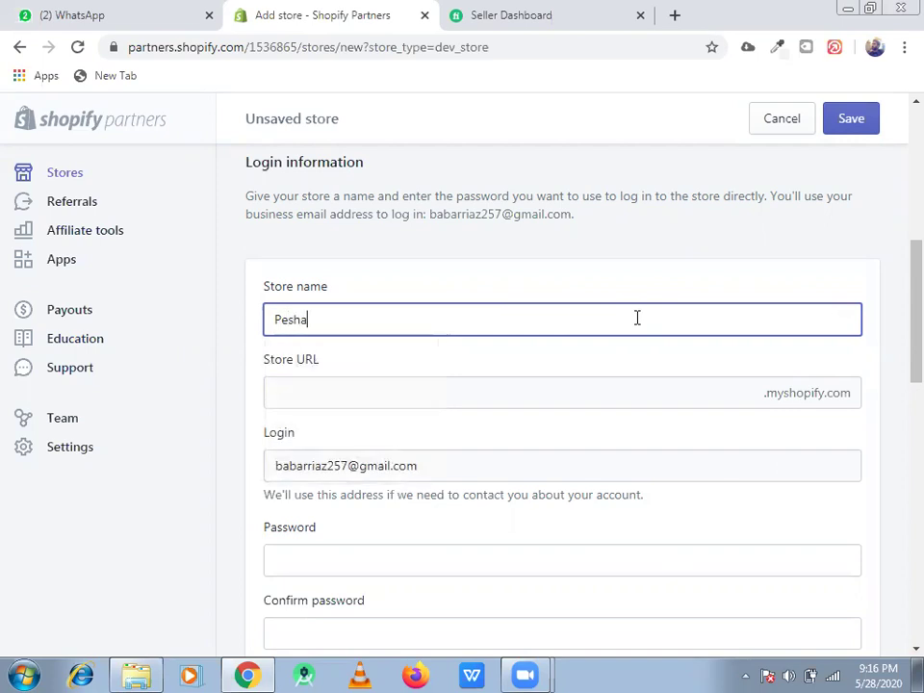
pyautogui.write('wari ')
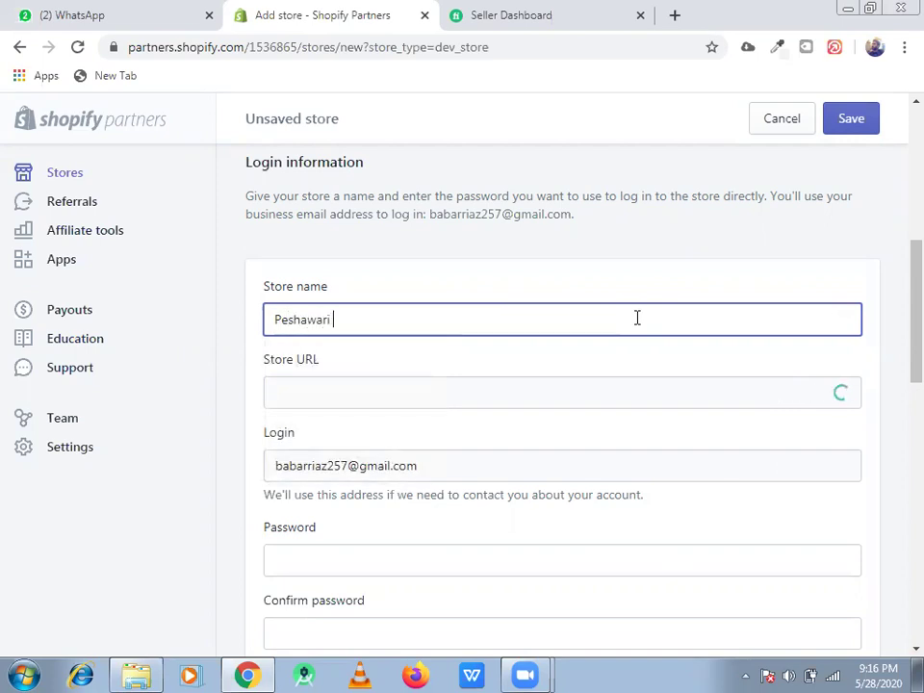
pyautogui.write('Chappal')
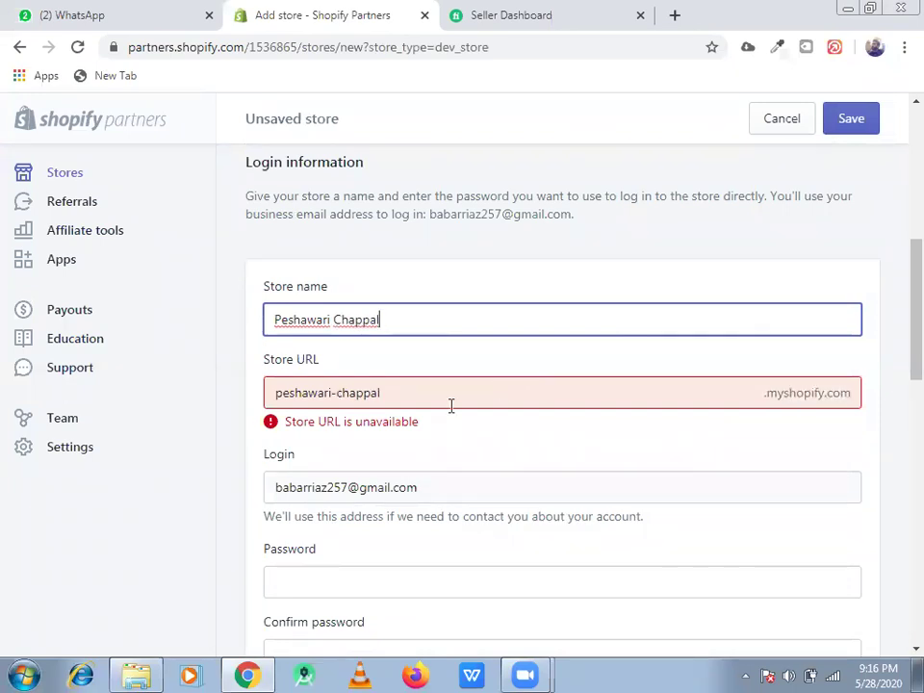
pyautogui.write('s')
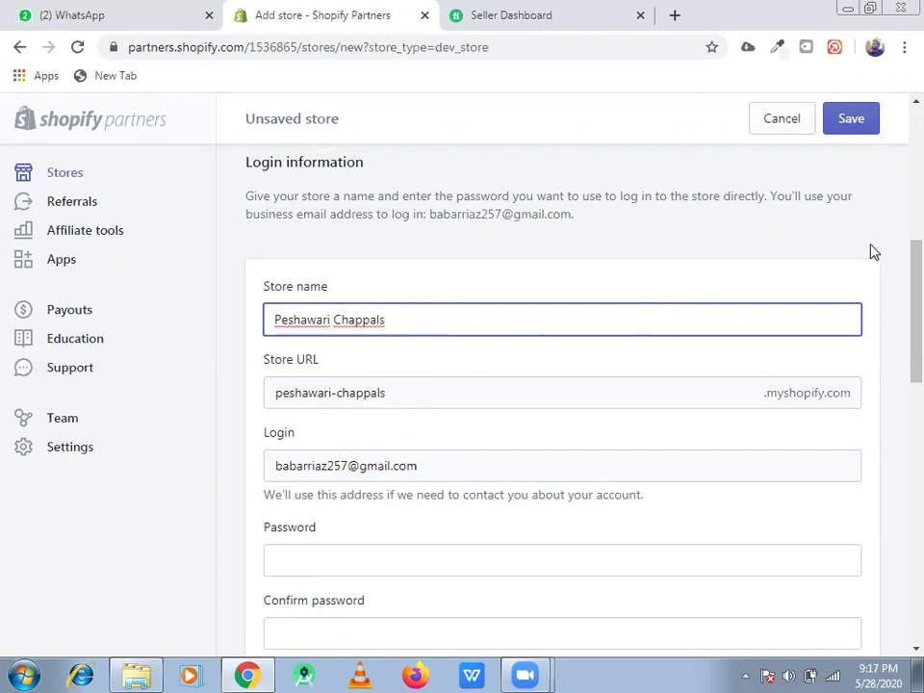
# Step: Enter the login password for the new store, clearing the mistyped attempts
pyautogui.scroll(-1, 898, 305)
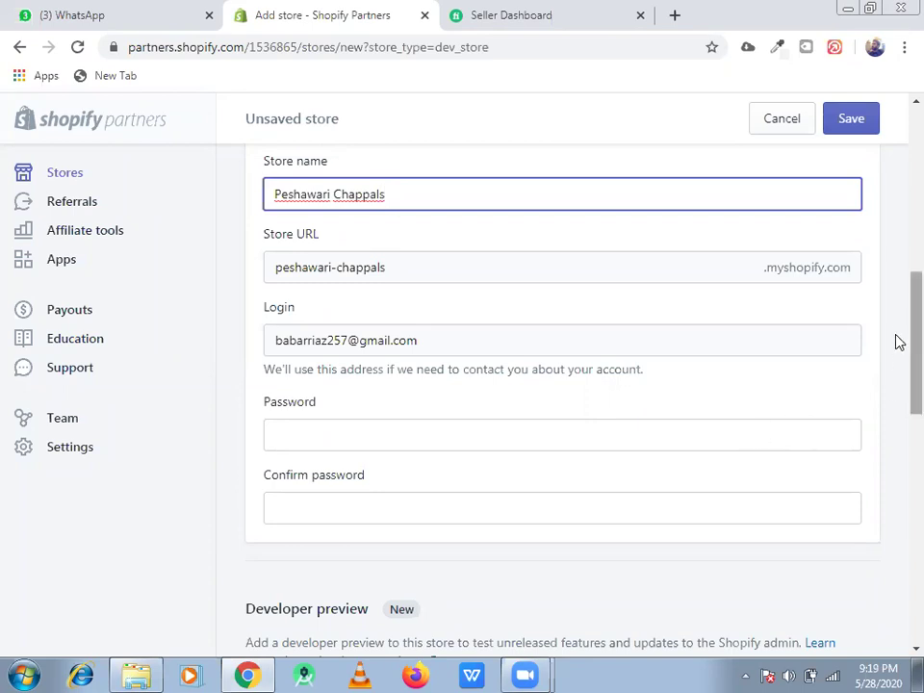
pyautogui.click(654, 433)
pyautogui.write('••••')
pyautogui.press('BackSpace')
pyautogui.press('BackSpace')
pyautogui.press('BackSpace')
pyautogui.press('BackSpace')
pyautogui.write('•')
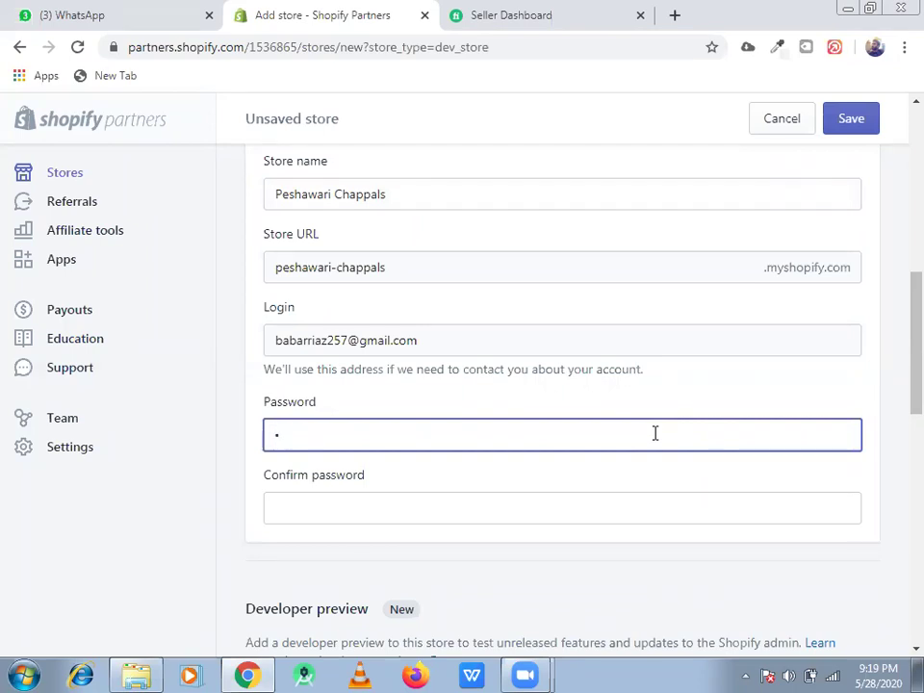
pyautogui.write('•••')
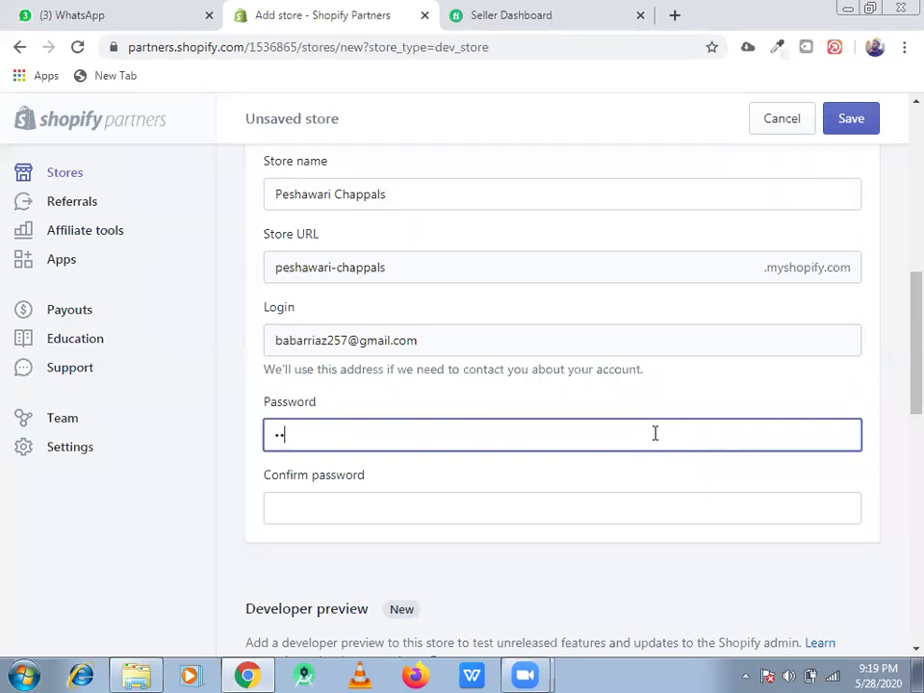
pyautogui.write('••')
pyautogui.press('BackSpace')
pyautogui.press('BackSpace')
pyautogui.press('BackSpace')
pyautogui.press('BackSpace')
pyautogui.press('BackSpace')
pyautogui.write('••••••')
pyautogui.press('BackSpace')
pyautogui.press('BackSpace')
pyautogui.press('BackSpace')
pyautogui.press('BackSpace')
pyautogui.press('BackSpace')
pyautogui.press('BackSpace')
pyautogui.write('•••••••••••••')
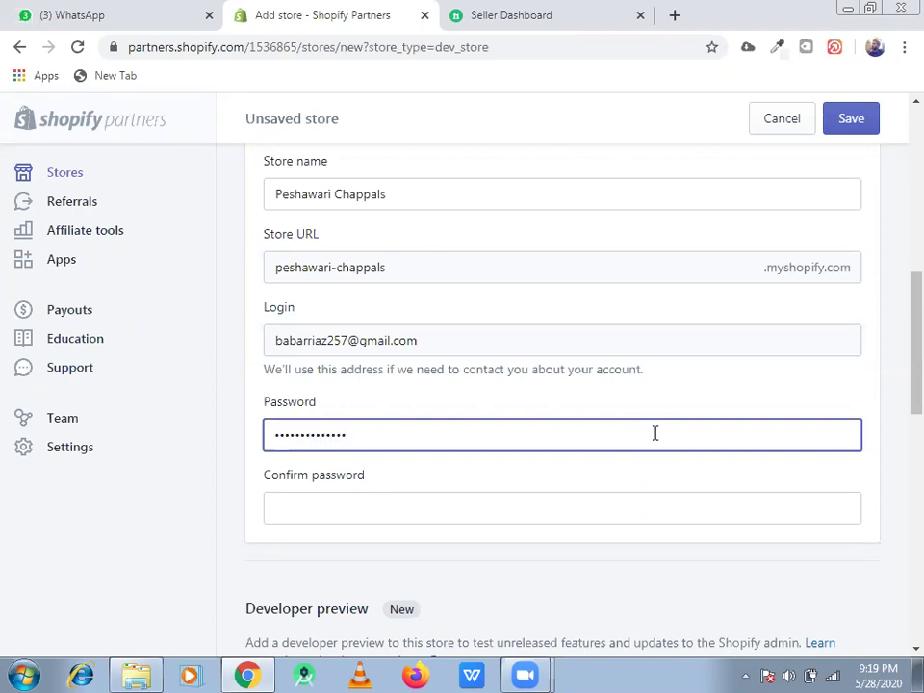
# Step: Repeat the store's login password in the confirmation field
pyautogui.click(613, 502)
pyautogui.write('•••••••••••')
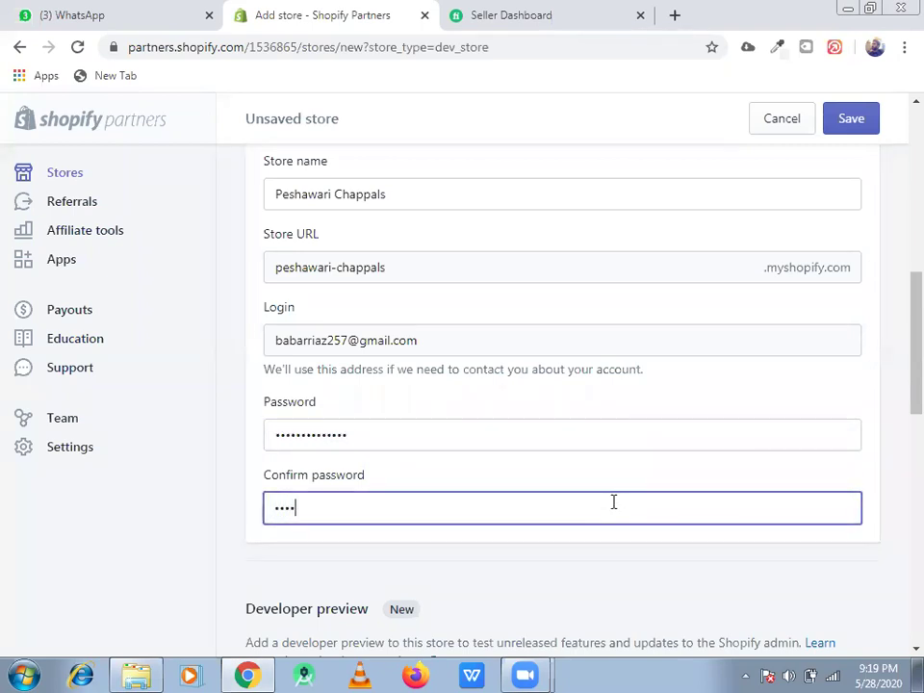
pyautogui.write('•••')
# Step: Set the store purpose to "Build a new store for a client", keeping the prefilled store address and the developer preview off
pyautogui.scroll(-1, 898, 346)
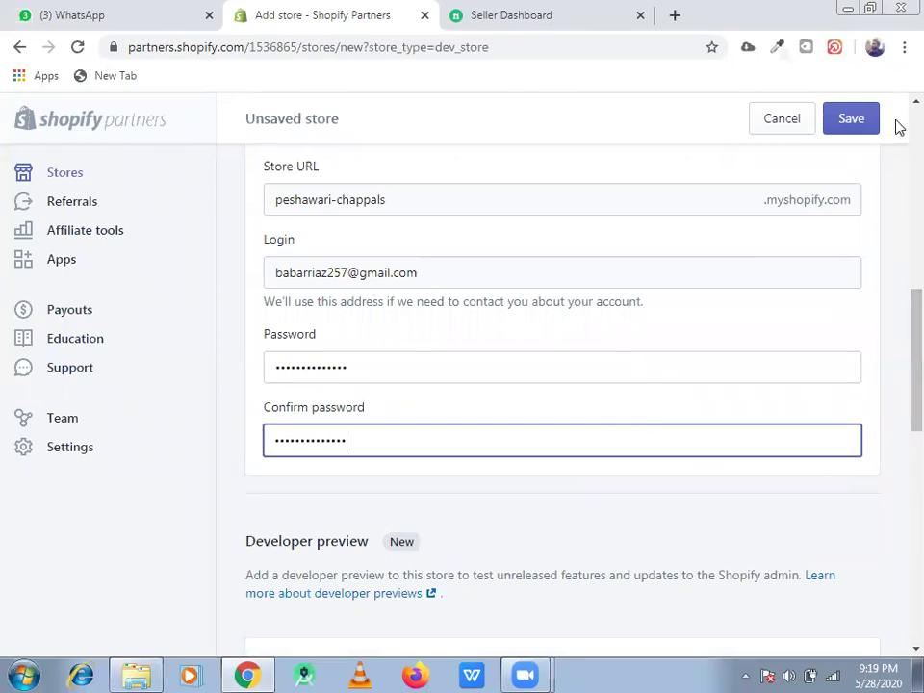
pyautogui.click(871, 77)
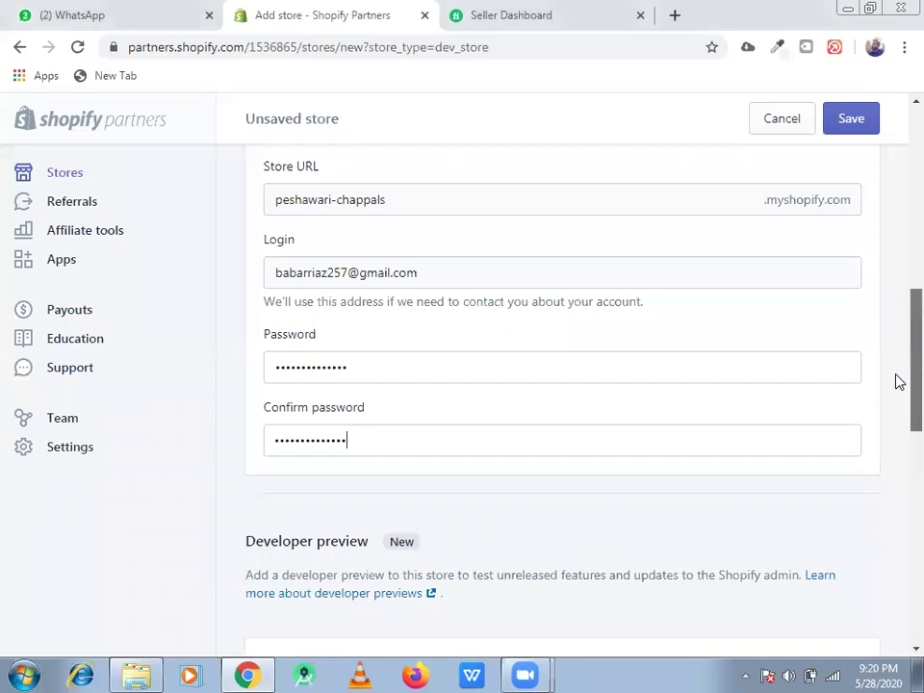
pyautogui.scroll(-2, 899, 390)
pyautogui.scroll(-1, 506, 453)
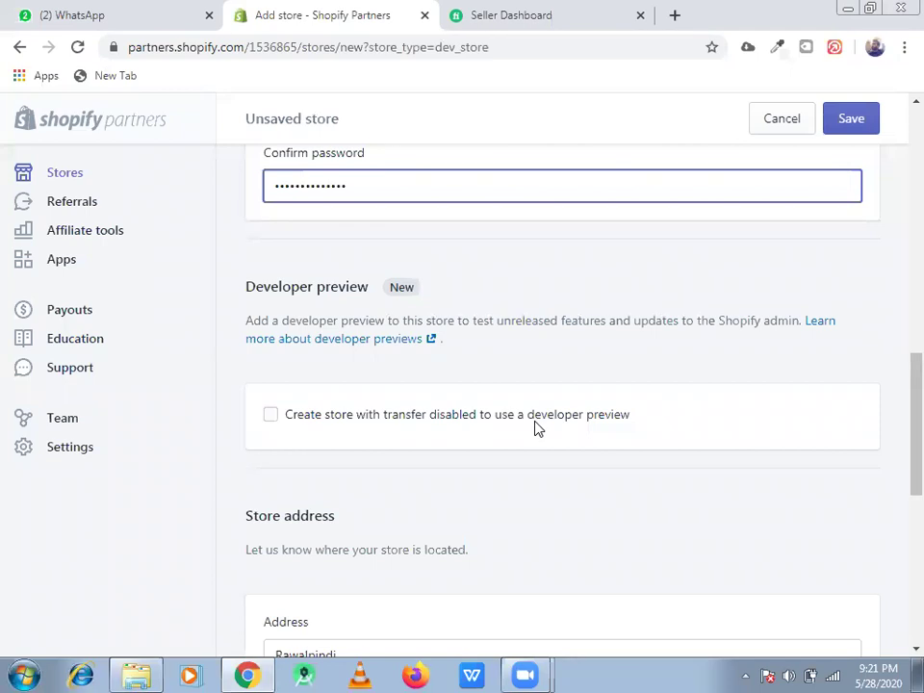
pyautogui.scroll(-1, 900, 397)
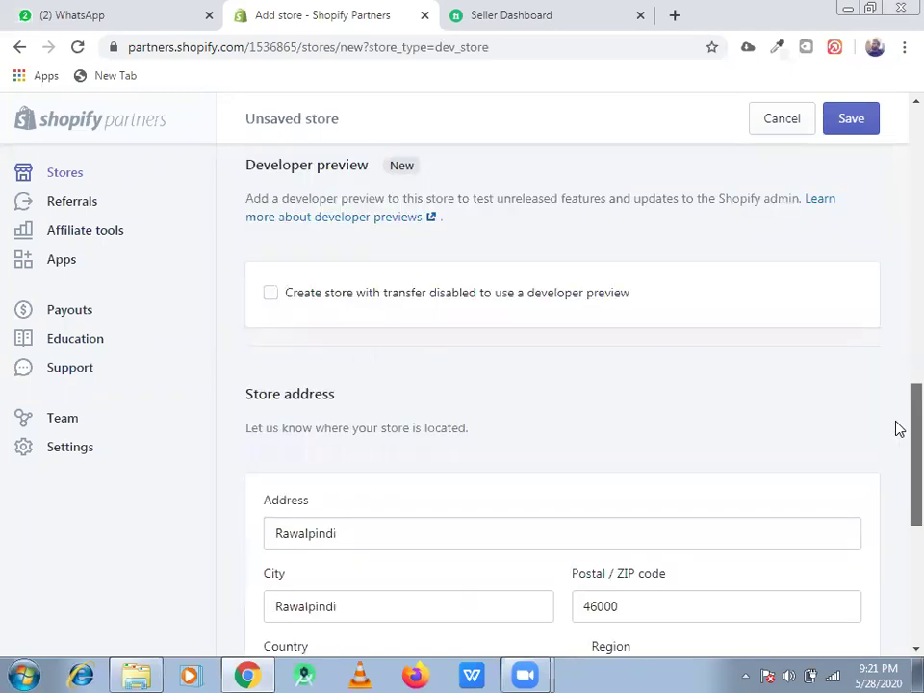
pyautogui.scroll(-1, 897, 465)
pyautogui.scroll(-1, 664, 428)
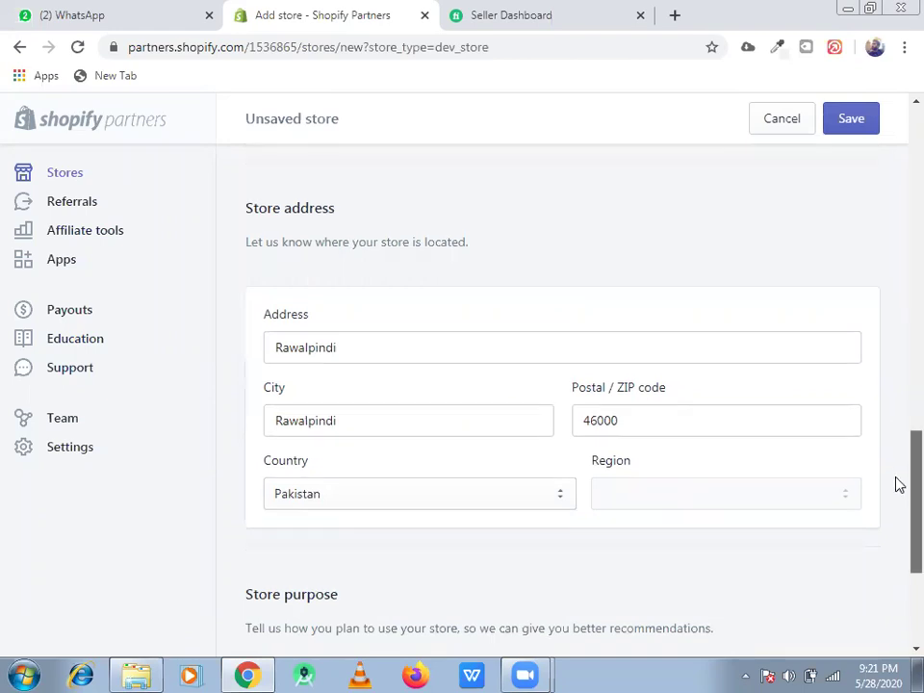
pyautogui.scroll(-2, 897, 480)
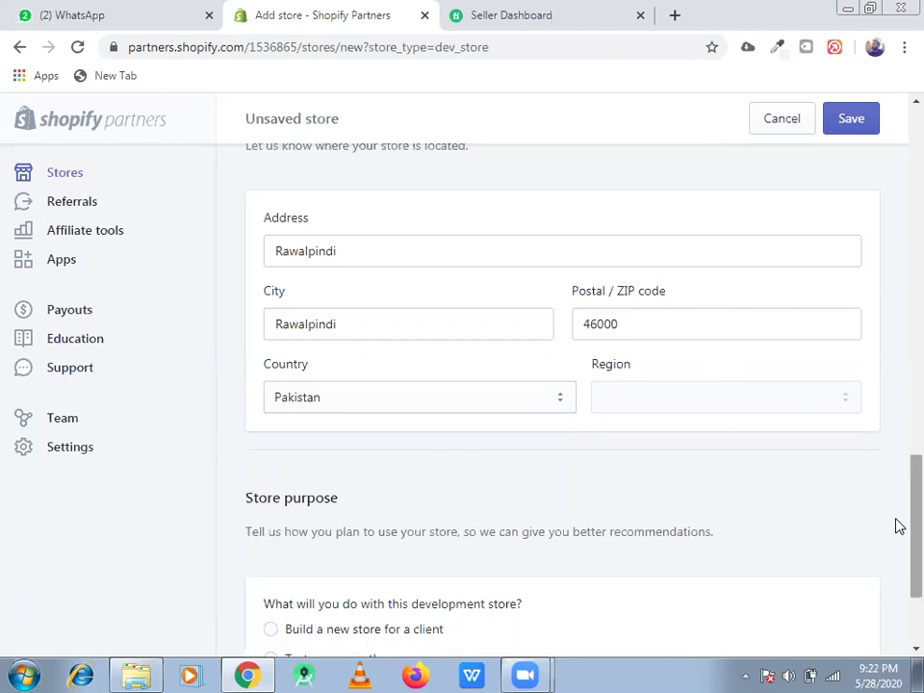
pyautogui.scroll(-1, 899, 538)
pyautogui.scroll(-1, 899, 561)
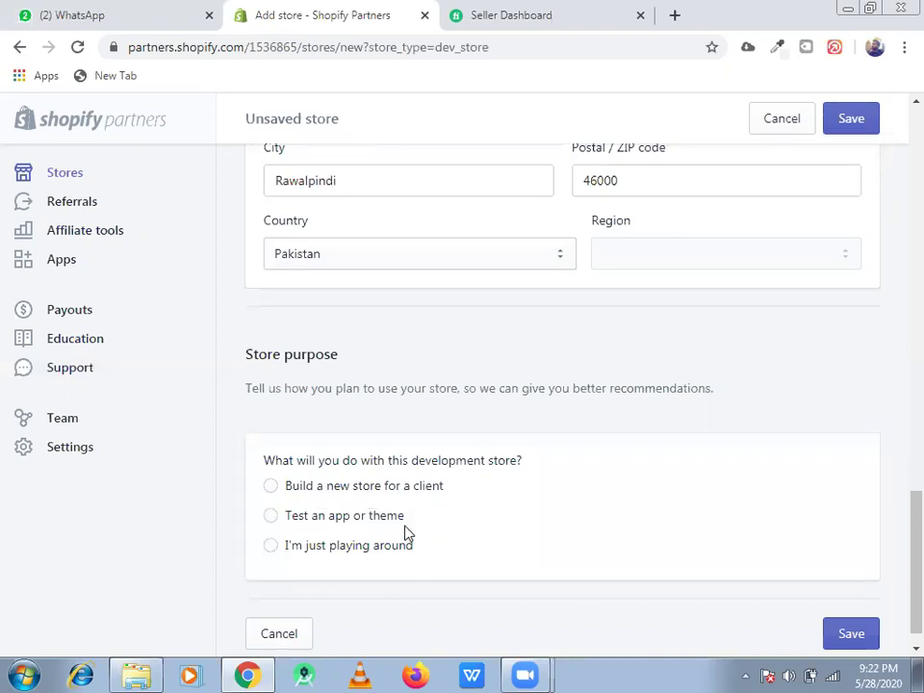
pyautogui.click(272, 489)
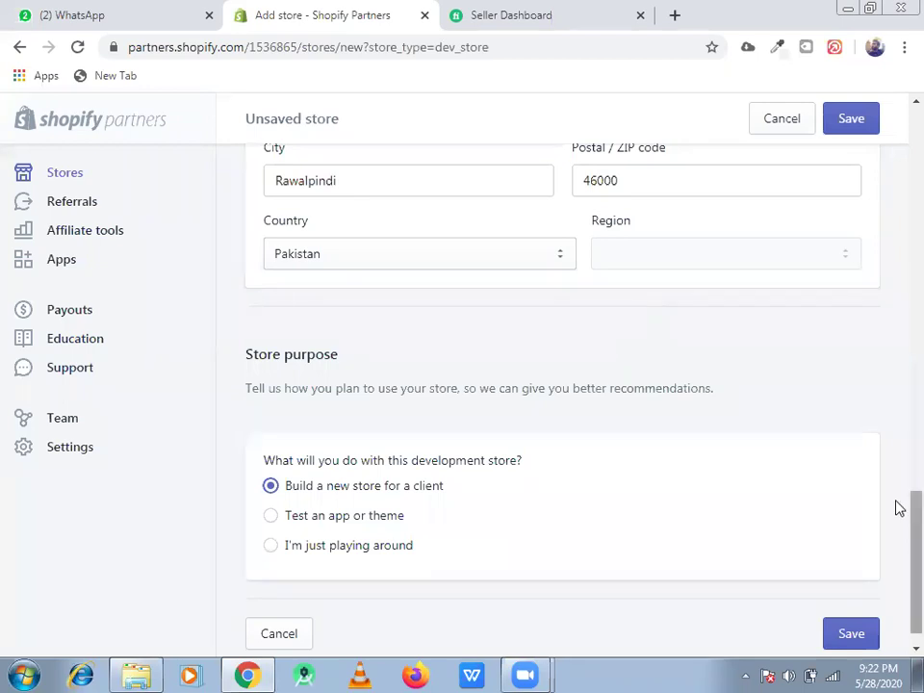
# Step: Review the completed form and save the new development store
pyautogui.scroll(-1, 898, 508)
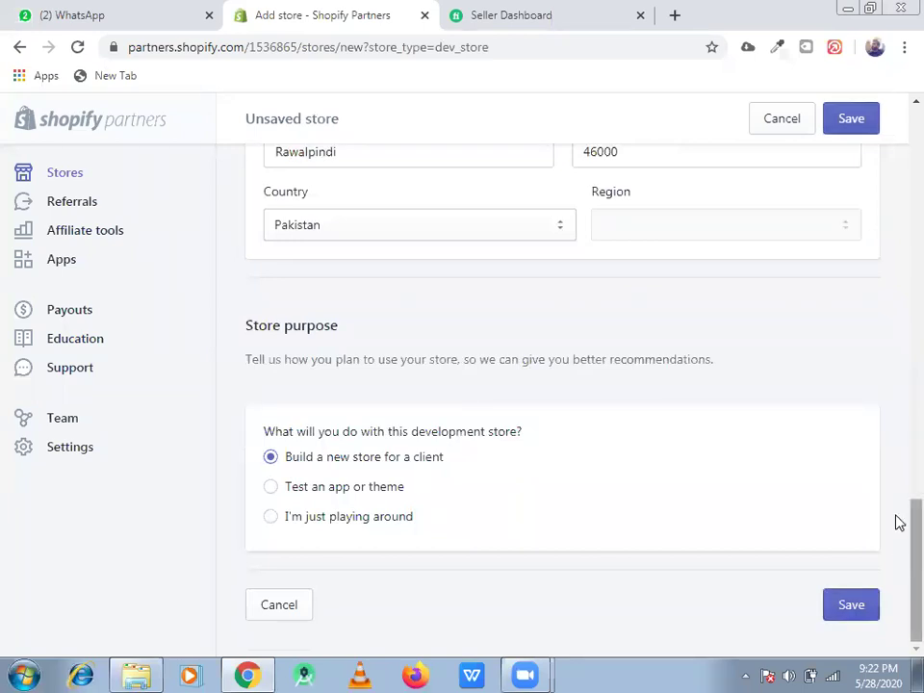
pyautogui.scroll(8, 897, 402)
pyautogui.scroll(5, 897, 260)
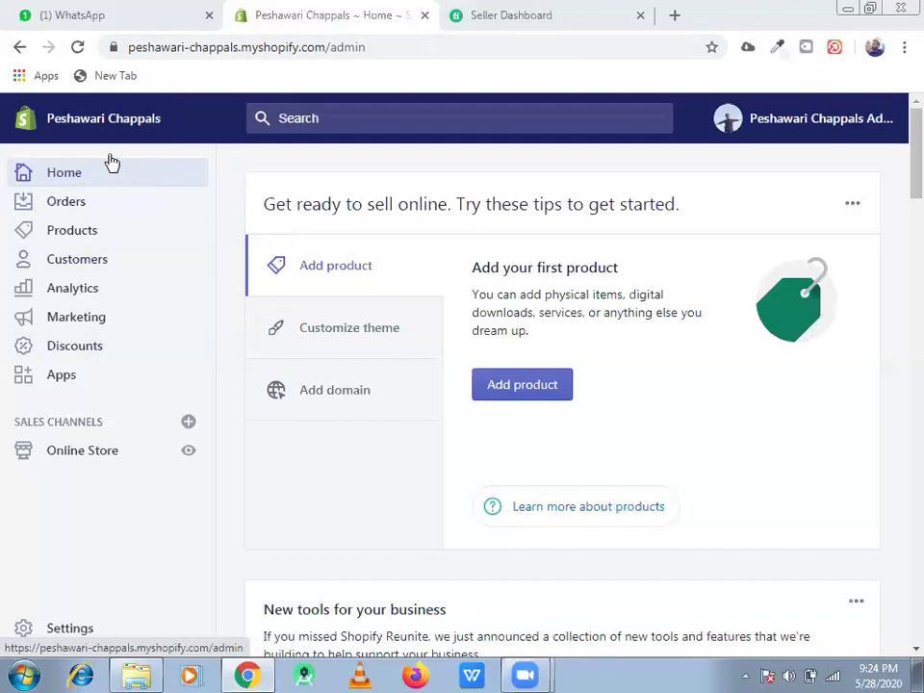
# Step: Examine the setup cards on the new store's admin home page, including email verification, password protection and payment provider
pyautogui.scroll(-1, 894, 188)
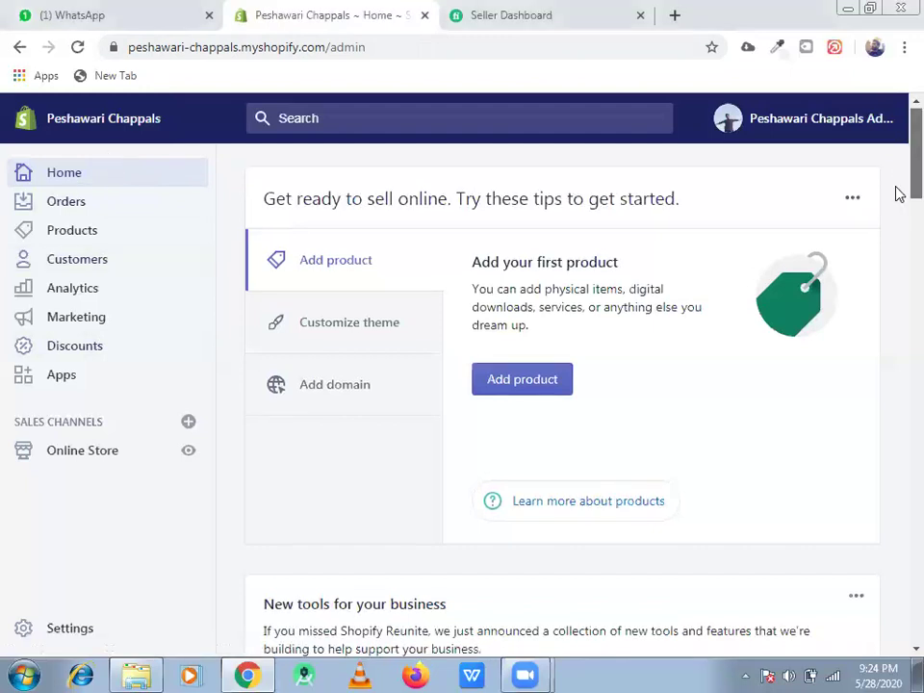
pyautogui.scroll(-2, 896, 197)
pyautogui.scroll(2, 897, 156)
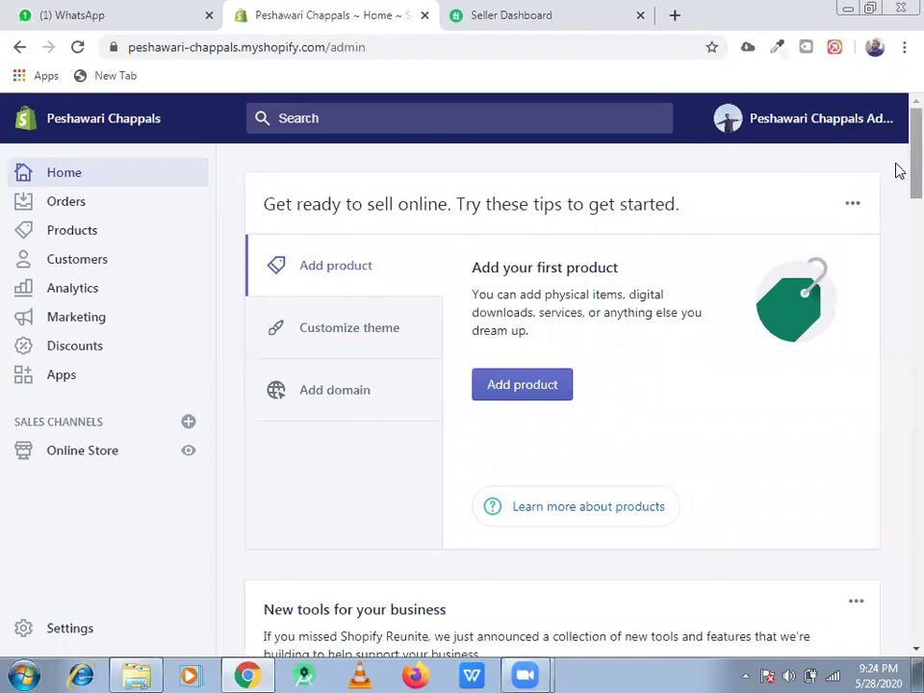
pyautogui.scroll(-1, 897, 178)
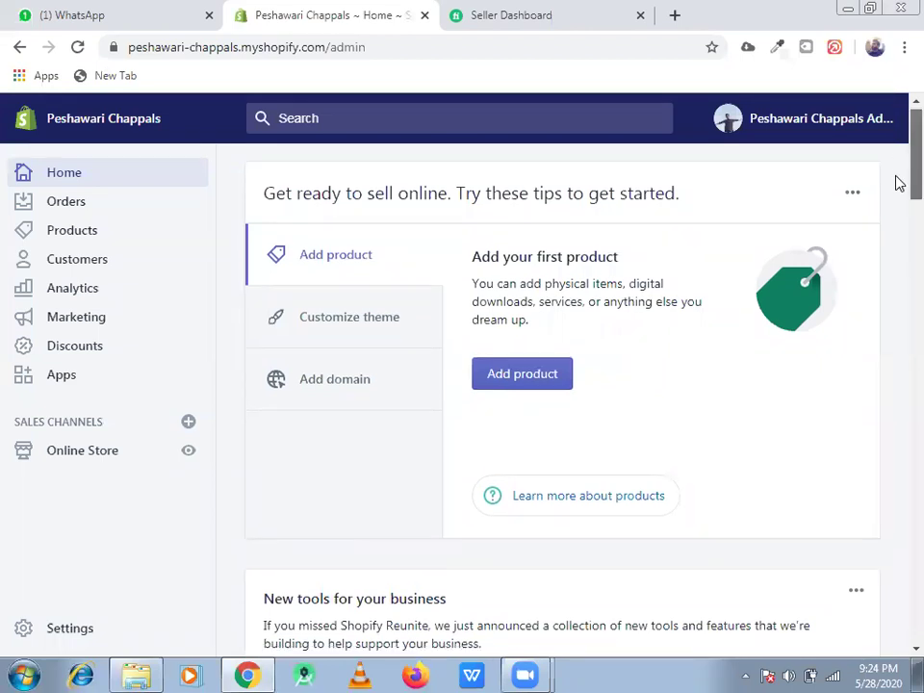
pyautogui.scroll(-1, 897, 183)
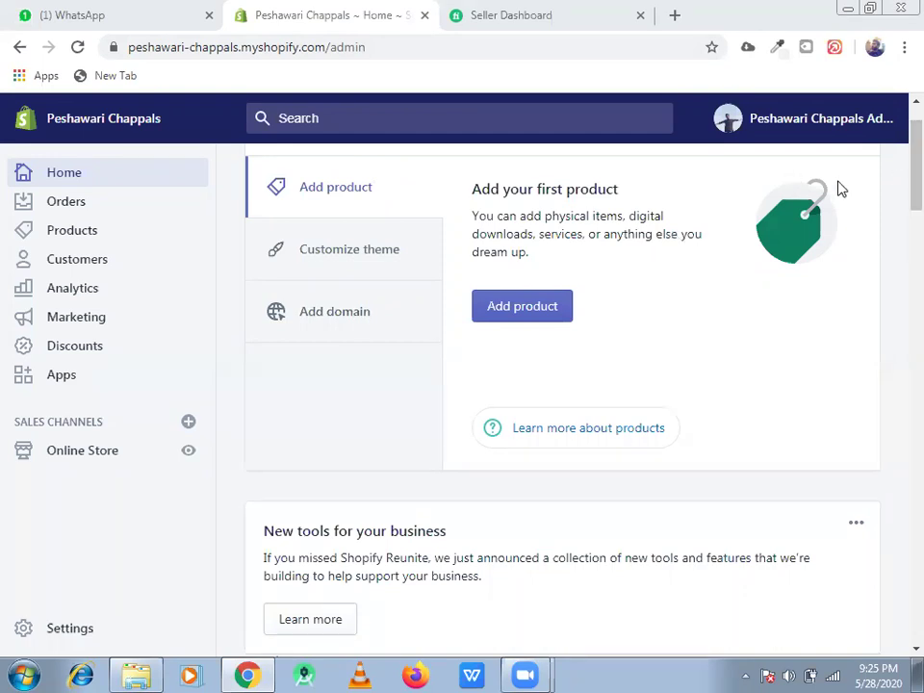
pyautogui.scroll(-5, 899, 202)
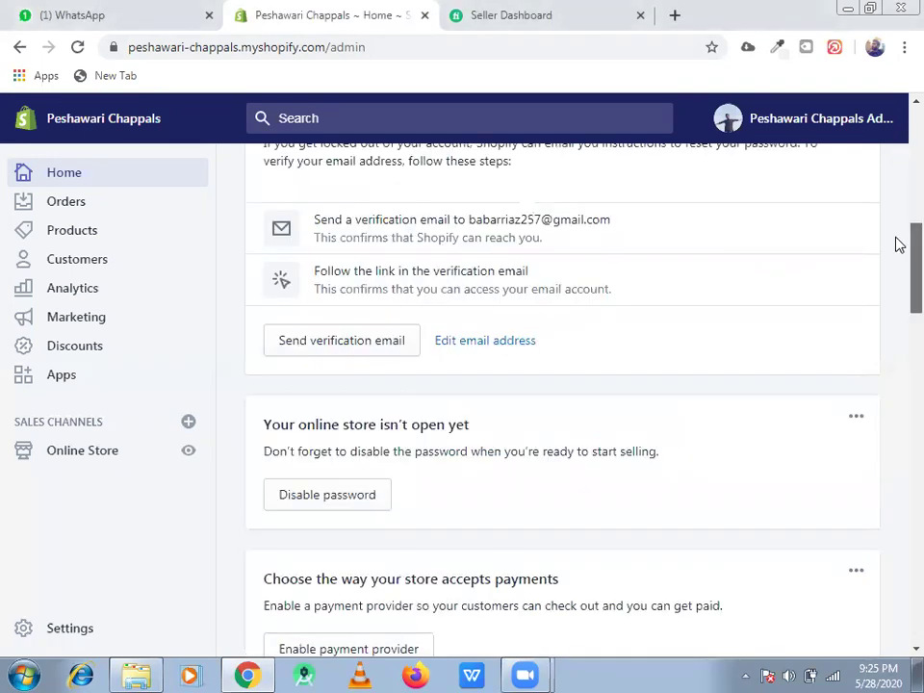
pyautogui.scroll(-1, 899, 243)
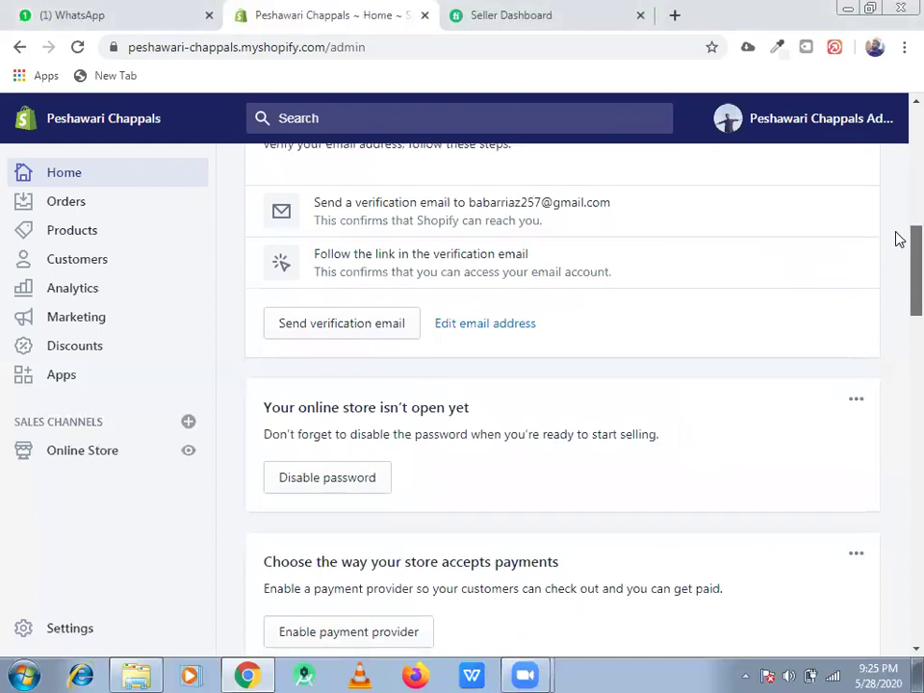
pyautogui.scroll(1, 539, 423)
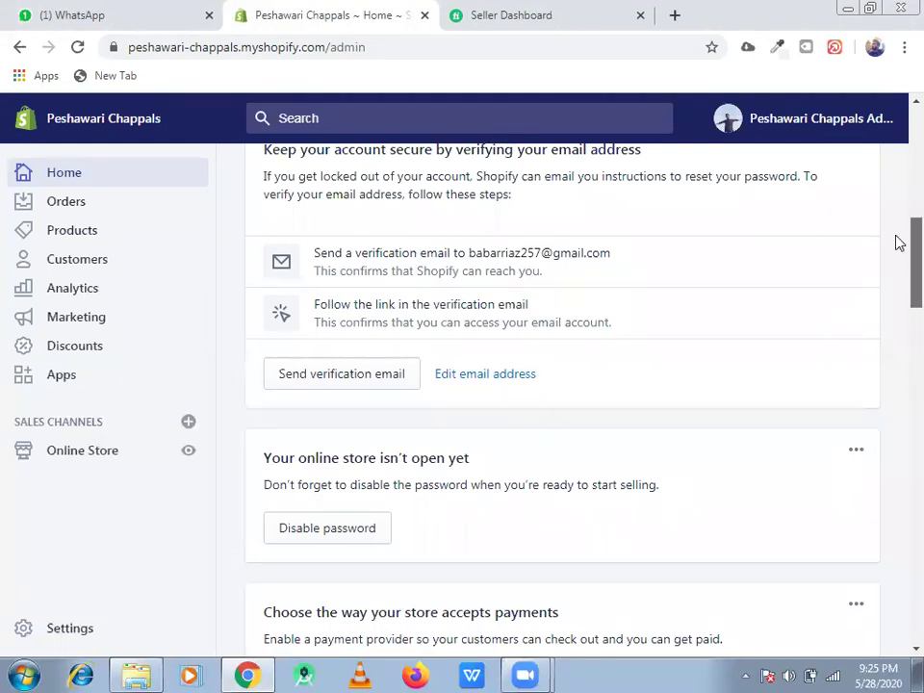
pyautogui.scroll(-2, 460, 443)
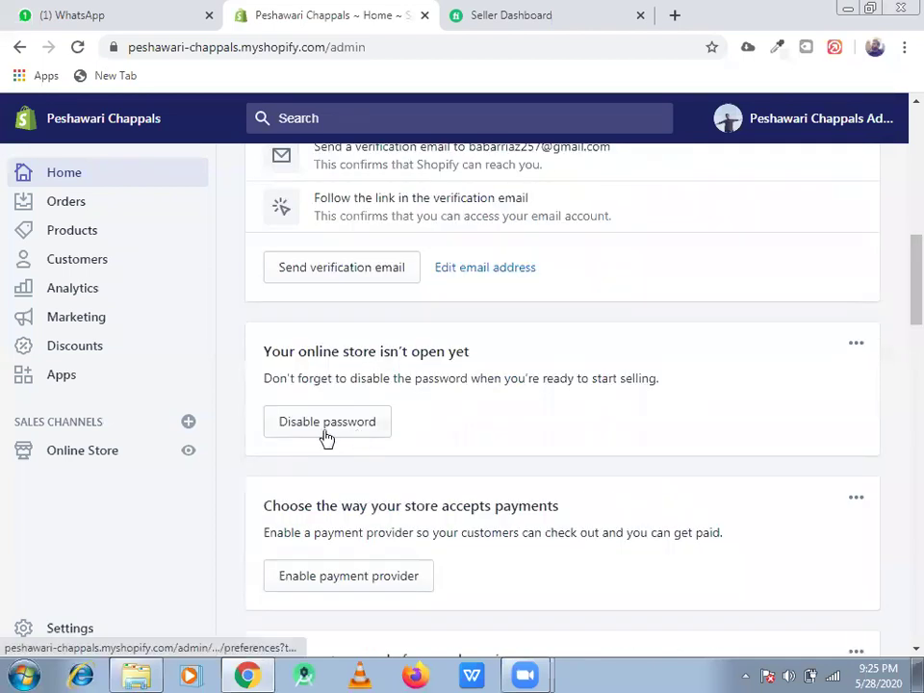
# Step: Turn off password protection for the online store in its preferences and save the settings
pyautogui.click(376, 428)
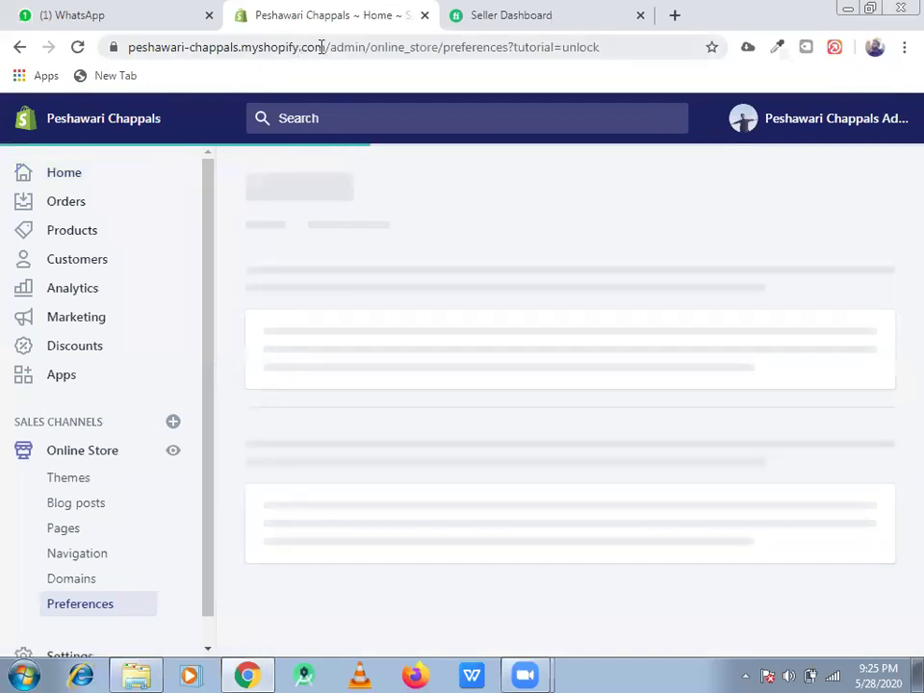
pyautogui.moveTo(323, 55); pyautogui.dragTo(282, 56)
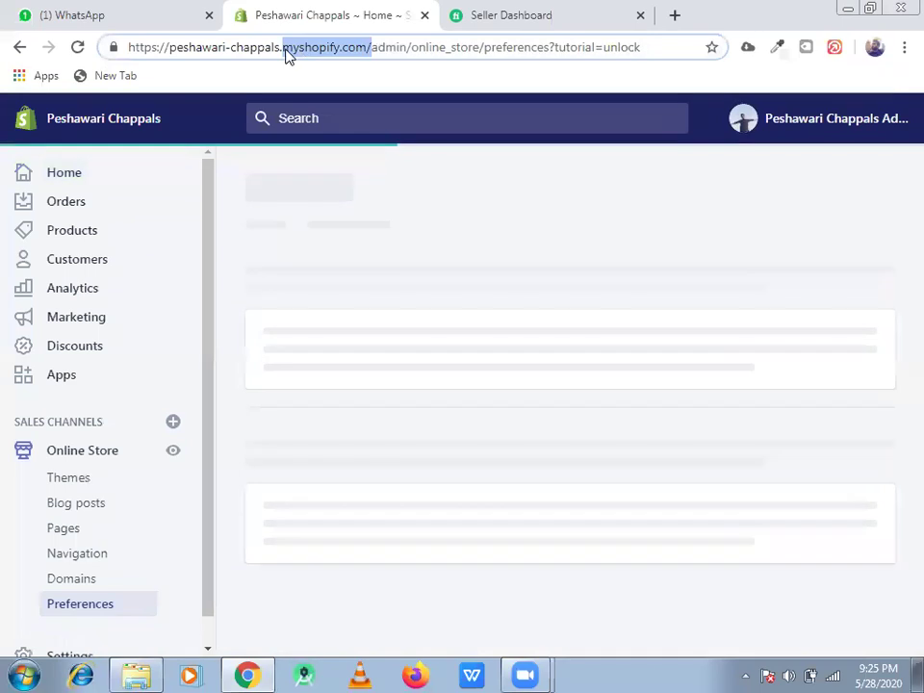
pyautogui.click(268, 48)
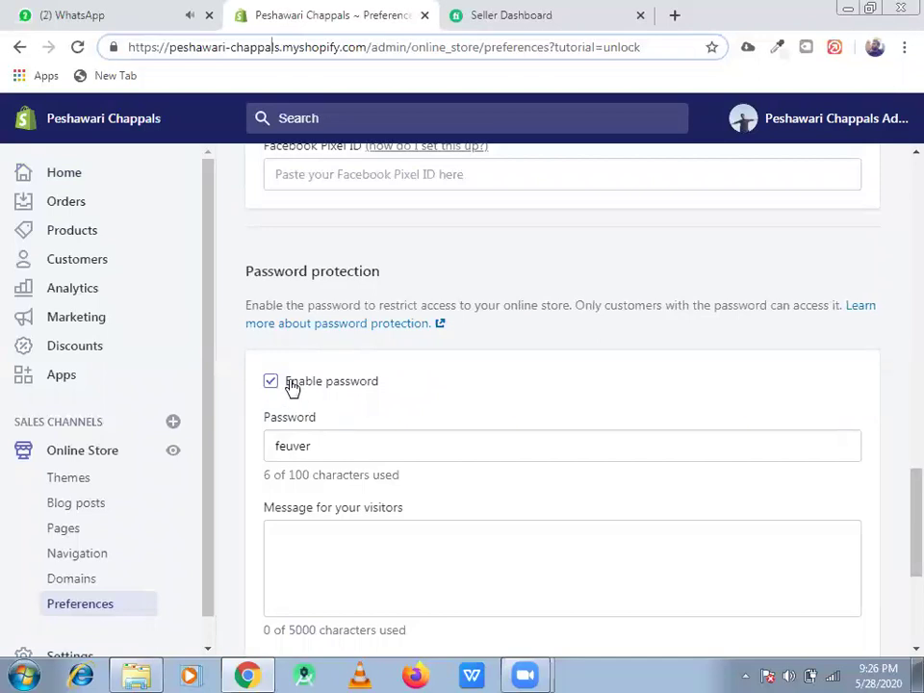
pyautogui.click(320, 385)
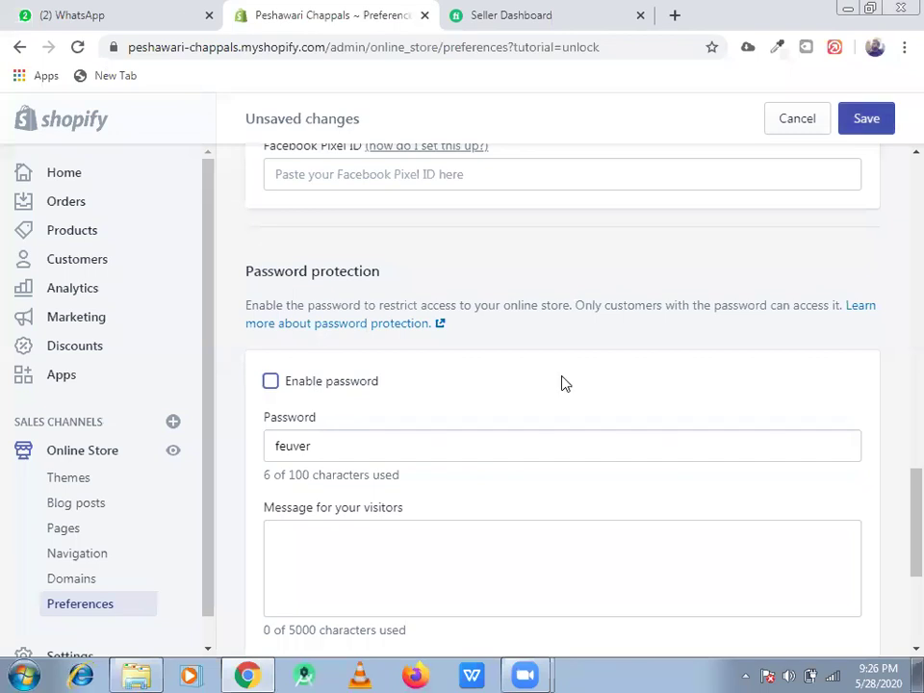
pyautogui.hotkey('ctrl', 's')
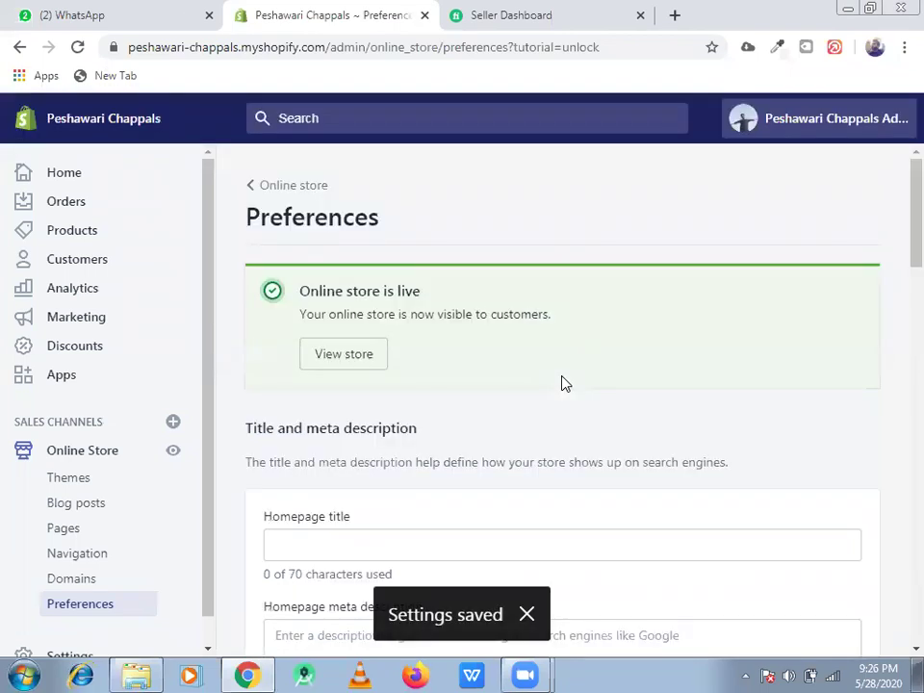
# Step: Review the setup cards on the admin home page again and look at the Orders section
pyautogui.click(100, 186)
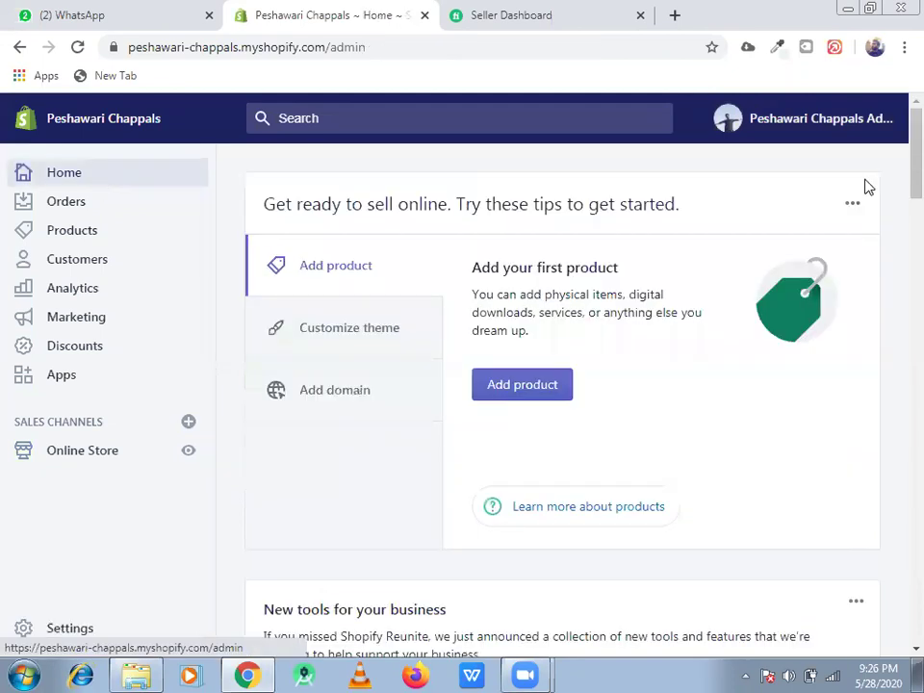
pyautogui.scroll(-3, 898, 217)
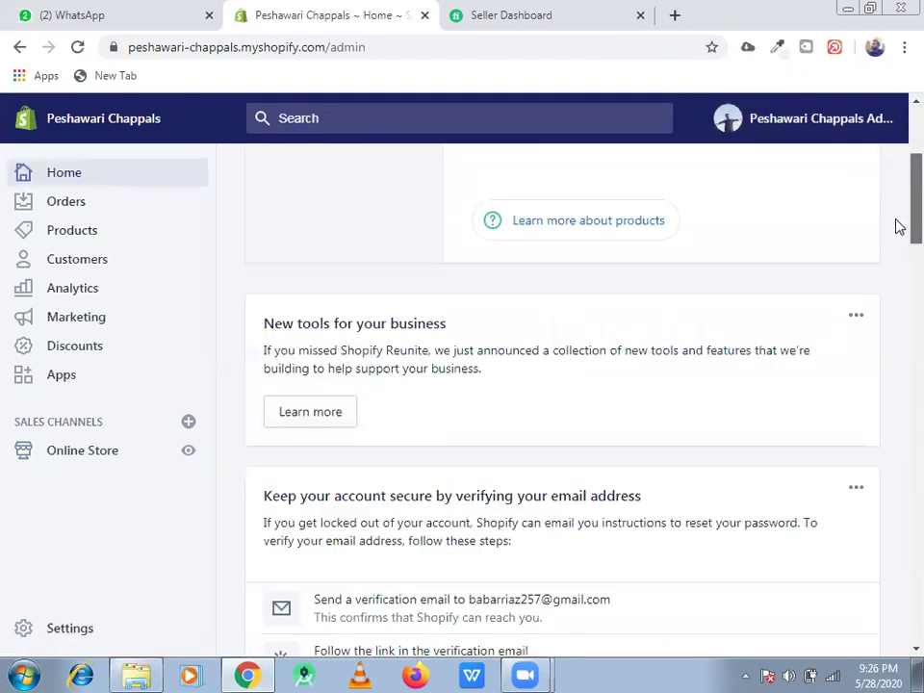
pyautogui.scroll(-3, 899, 269)
pyautogui.scroll(-3, 899, 292)
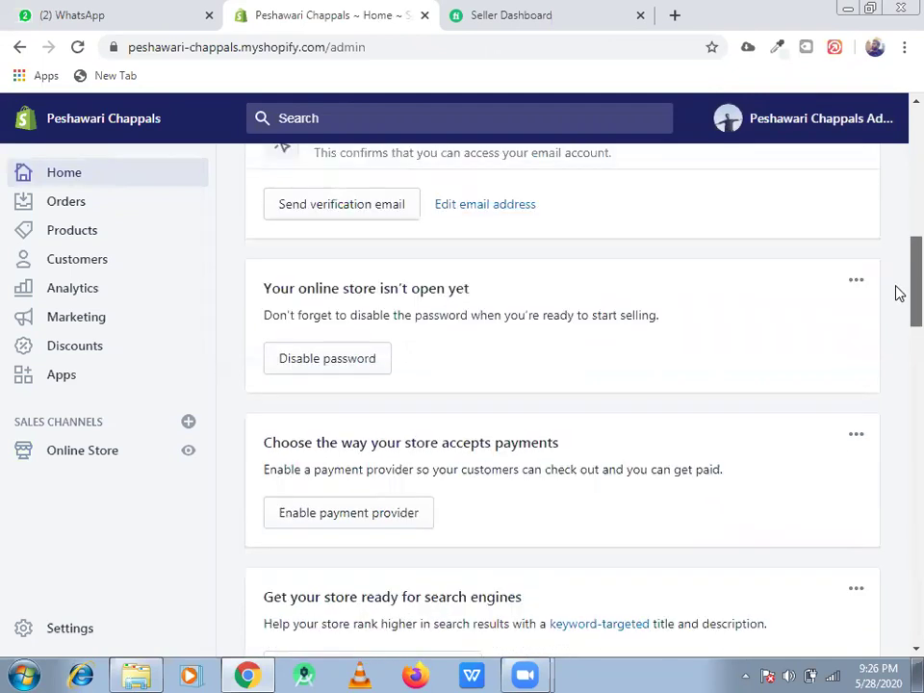
pyautogui.scroll(-1, 673, 414)
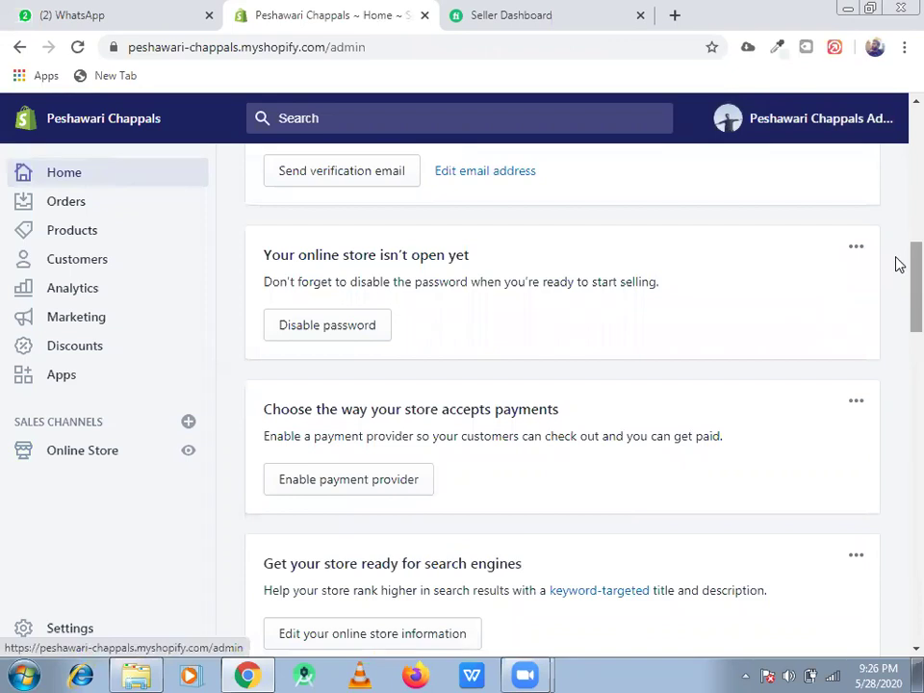
pyautogui.scroll(-3, 899, 263)
pyautogui.scroll(-8, 899, 325)
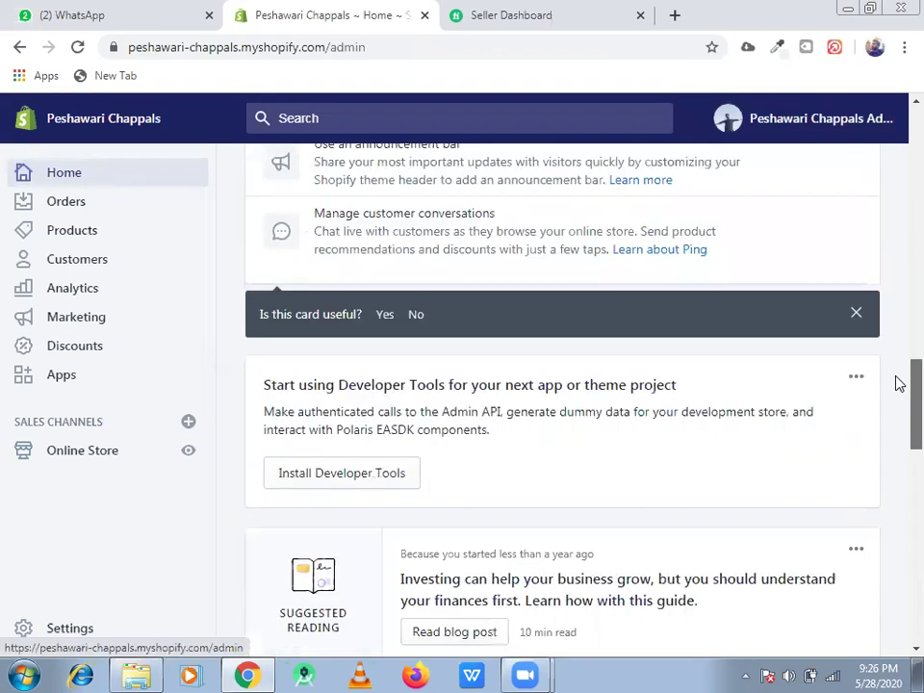
pyautogui.scroll(-2, 899, 314)
pyautogui.scroll(10, 899, 182)
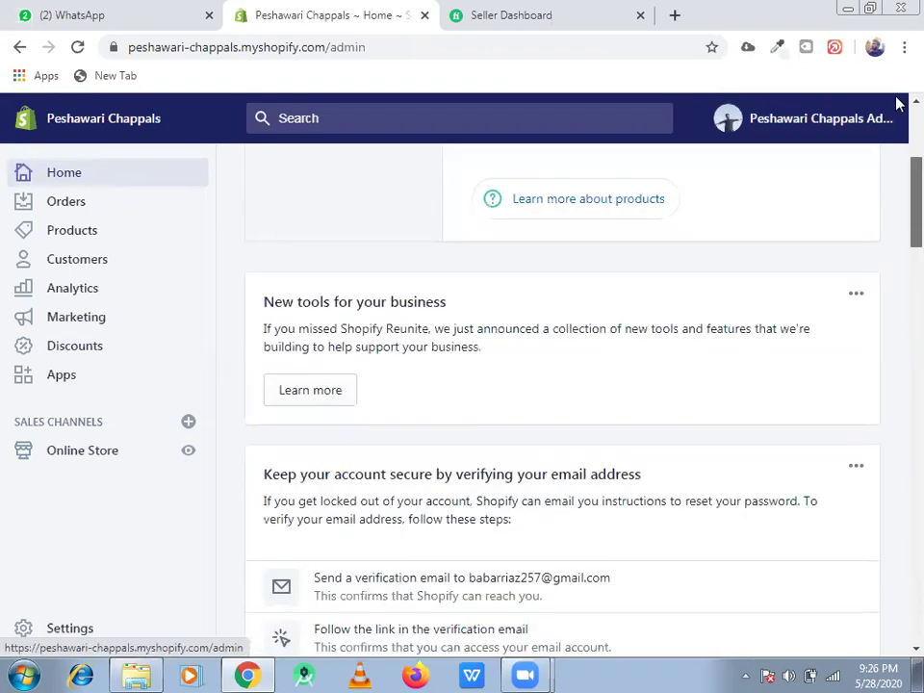
pyautogui.scroll(5, 133, 251)
pyautogui.click(90, 204)
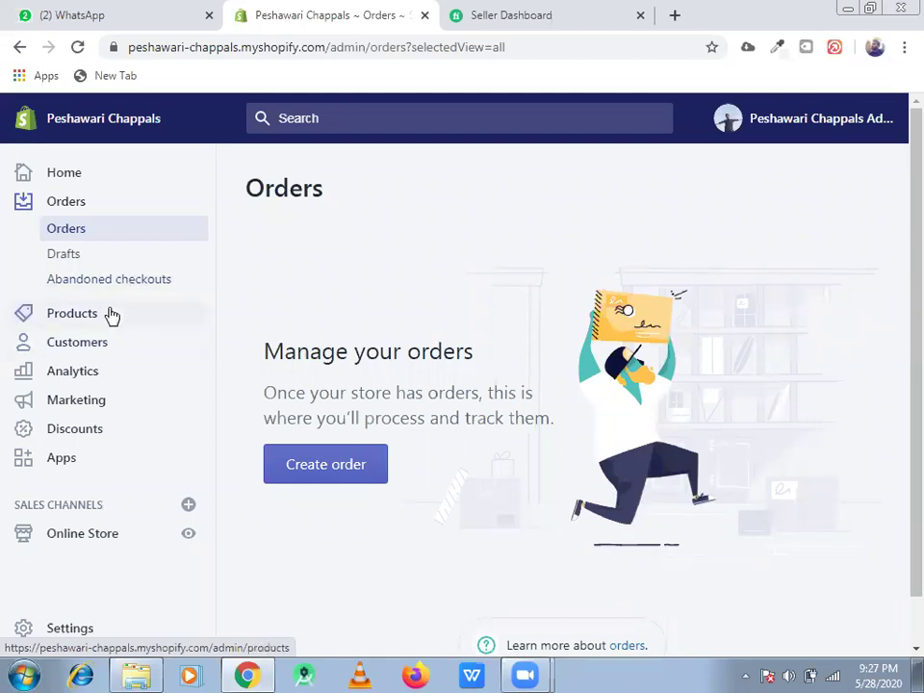
# Step: Start adding a new product to the store and title it "Kaptaan chappal"
pyautogui.click(110, 315)
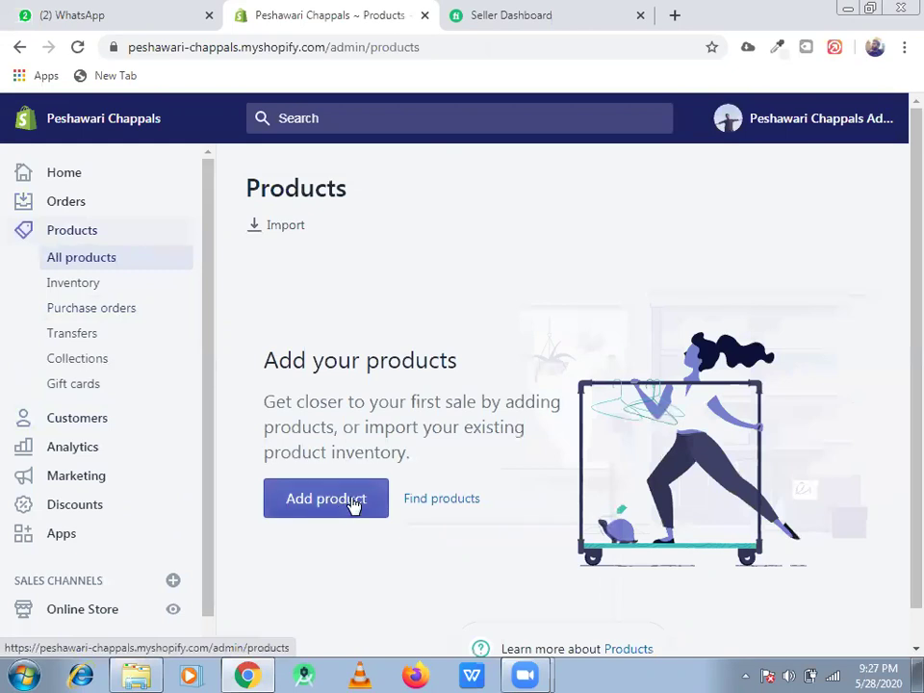
pyautogui.click(321, 508)
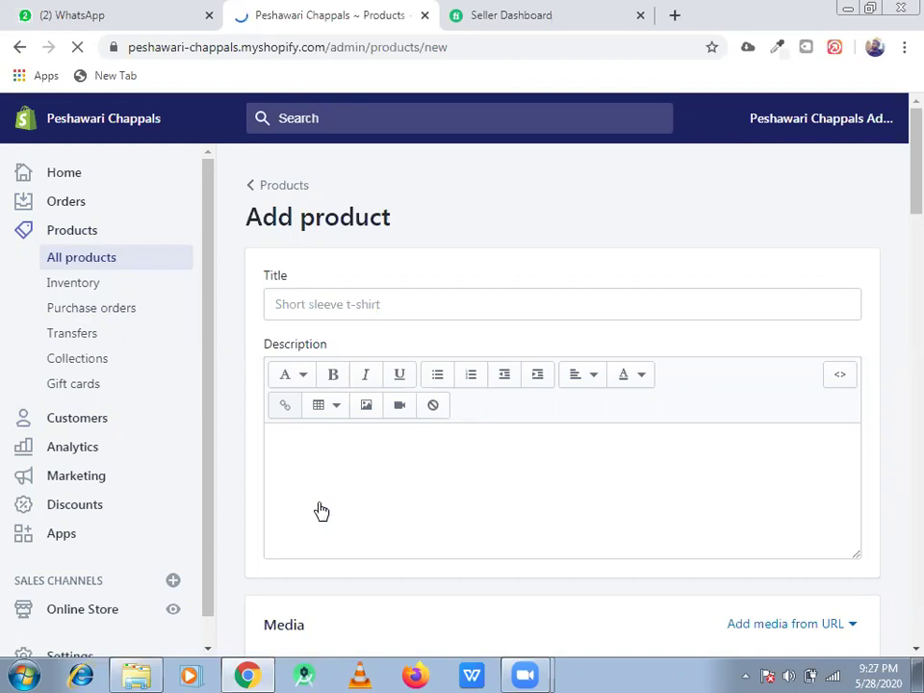
pyautogui.click(507, 302)
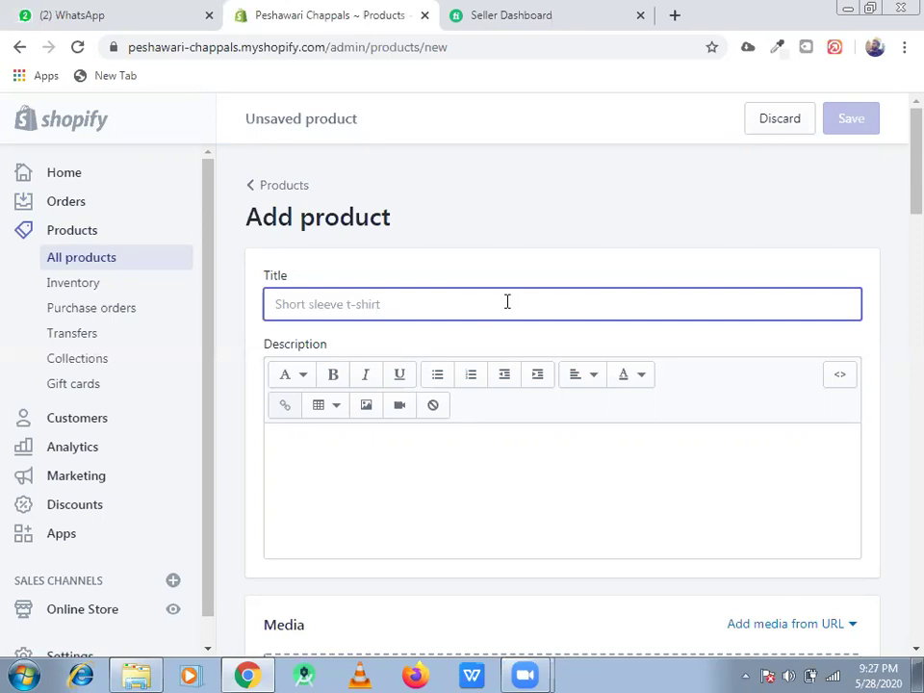
pyautogui.write('Kaptaa')
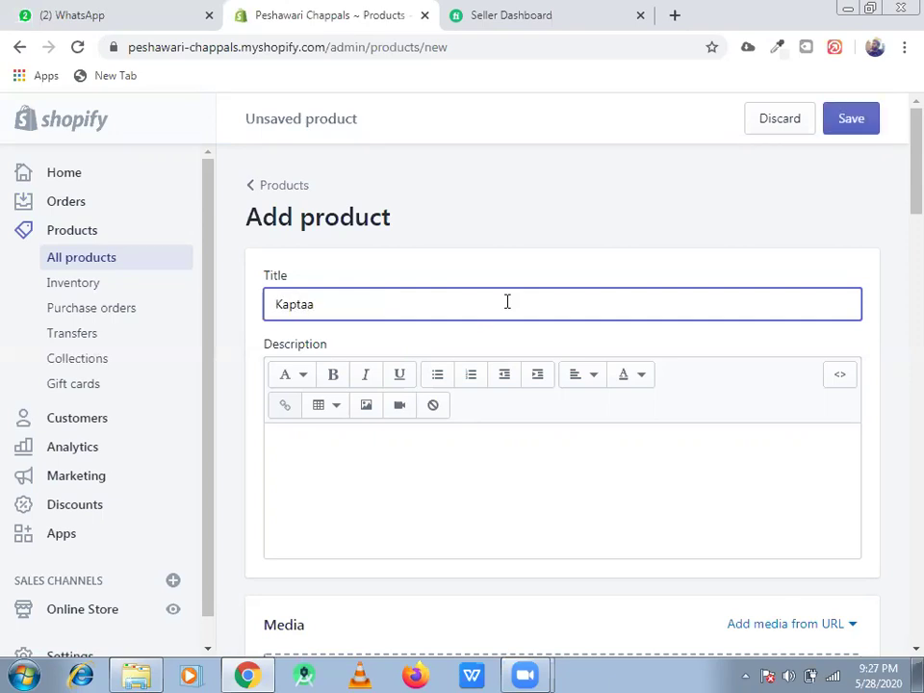
pyautogui.write('n  chappal')
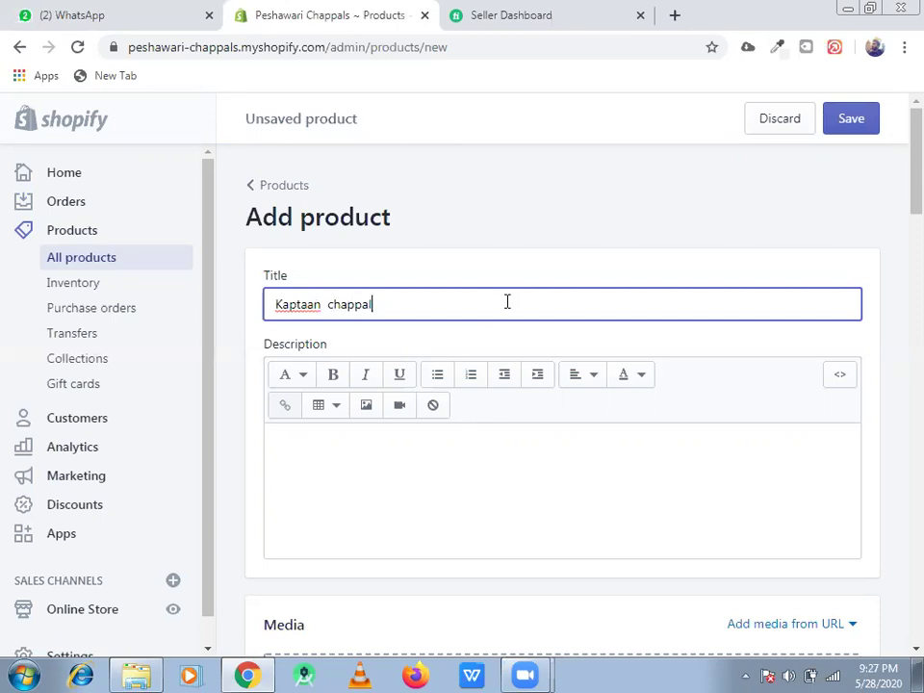
# Step: Write the product description on separate lines: "Handmaded", "stylish" and "relieable"
pyautogui.click(452, 476)
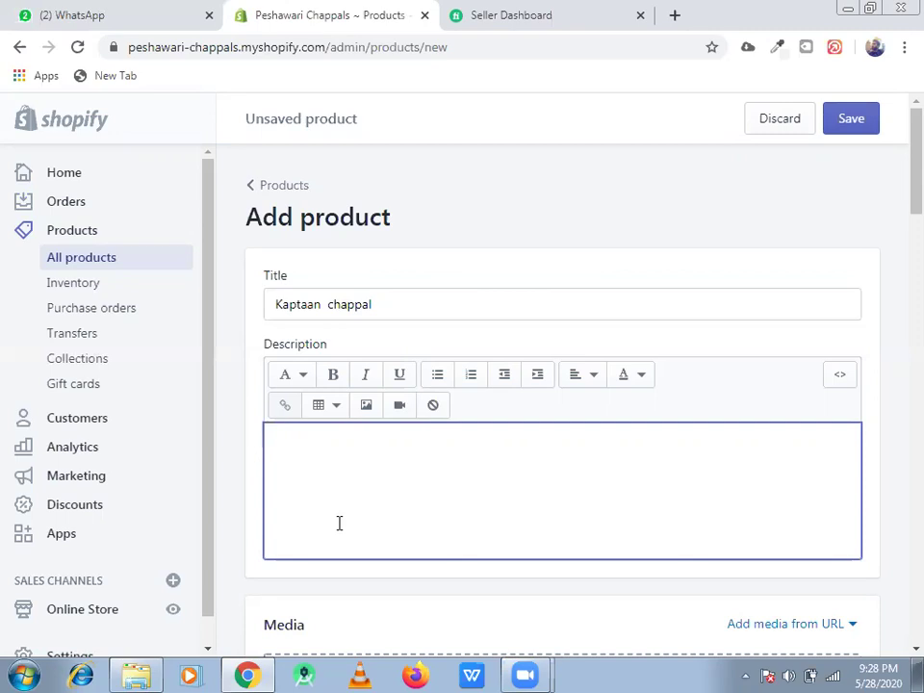
pyautogui.write('Handm')
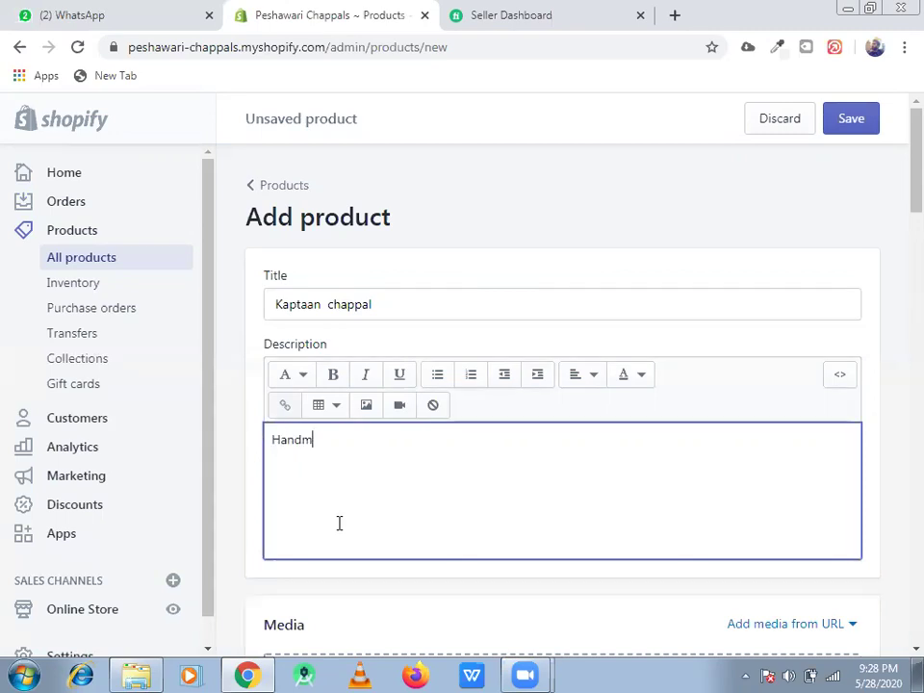
pyautogui.write('aded')
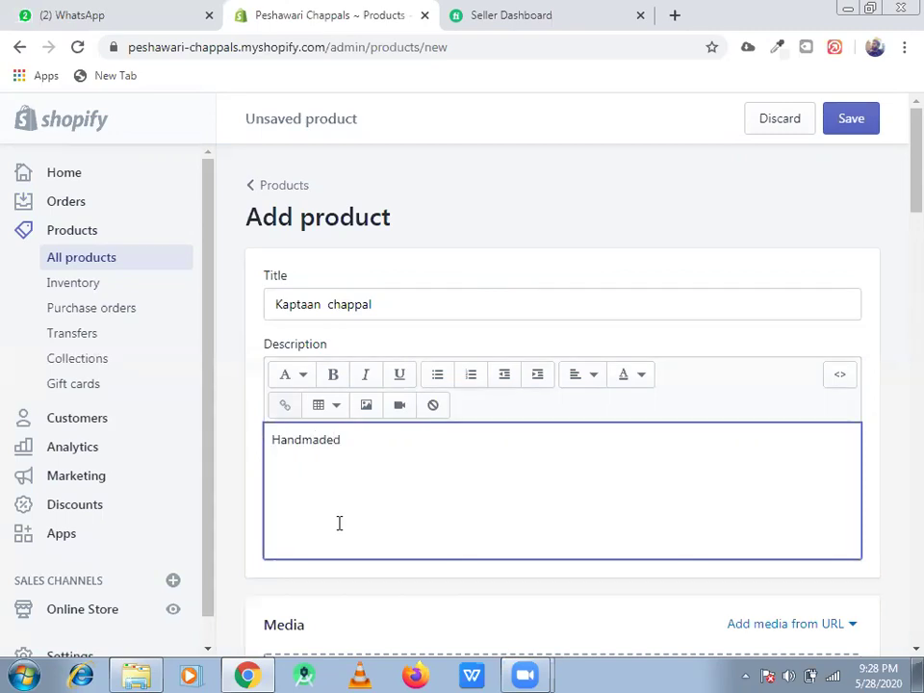
pyautogui.press('Return')
pyautogui.write('stylish')
pyautogui.press('Return')
pyautogui.write('reli')
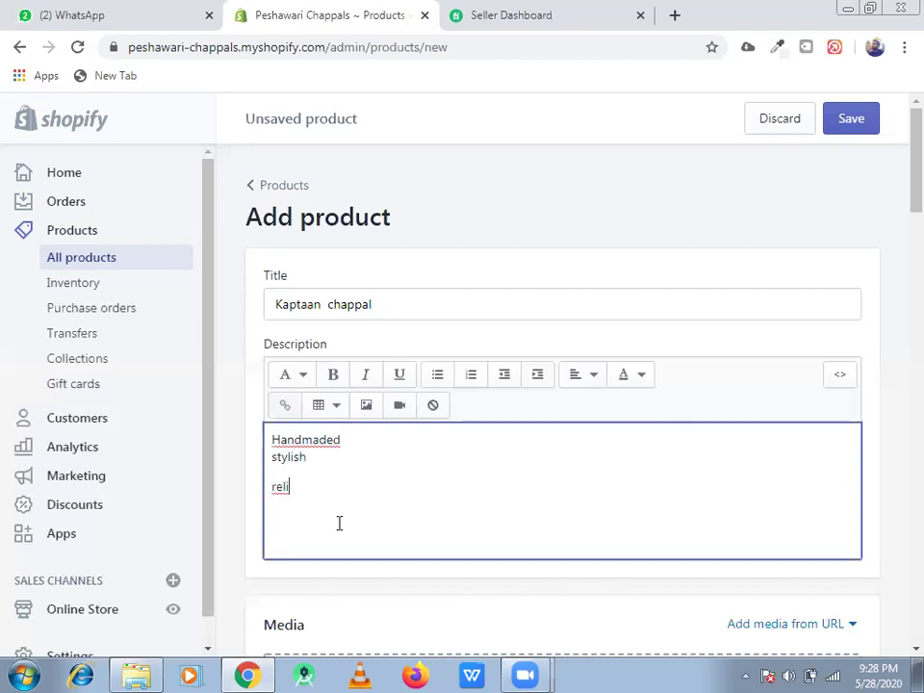
pyautogui.write('eable')
pyautogui.press('Return')
pyautogui.press('BackSpace')
# Step: Format all the description text as bold, italic and underlined
pyautogui.keyDown('shift'); pyautogui.click(265, 446); pyautogui.keyUp('shift')
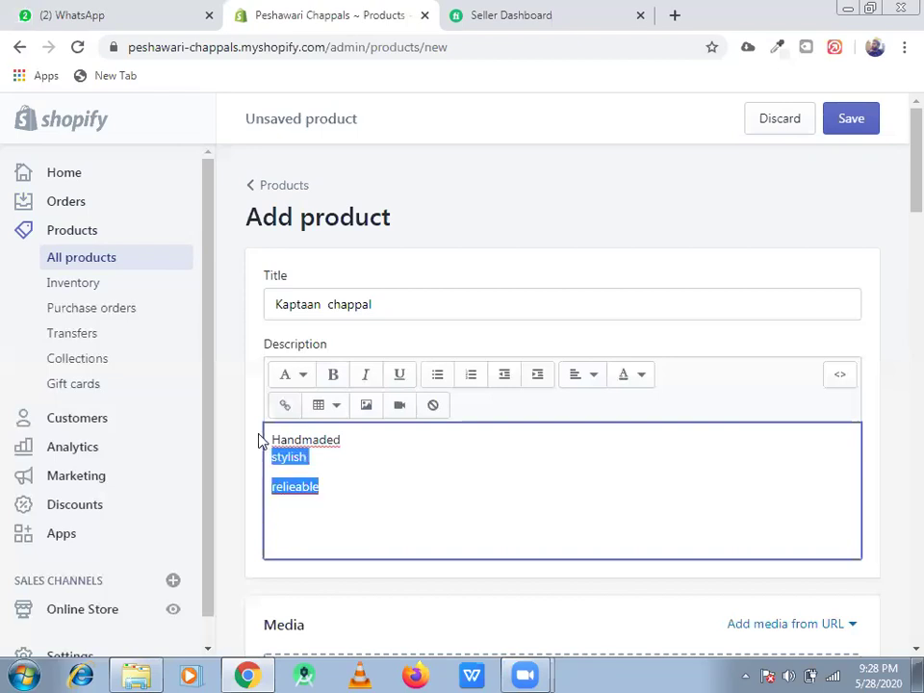
pyautogui.click(334, 374)
pyautogui.click(366, 375)
pyautogui.click(400, 374)
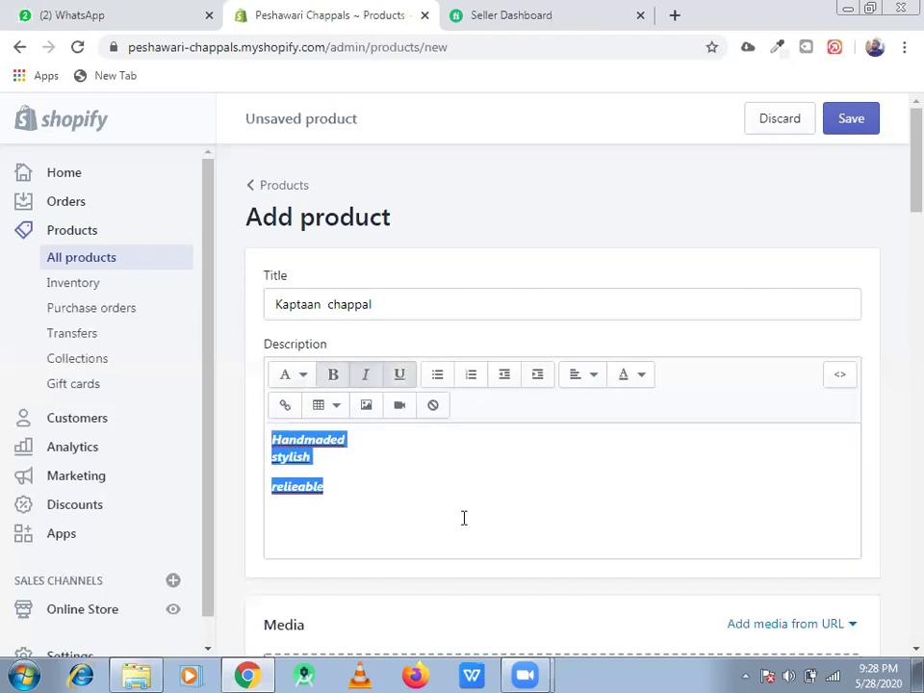
pyautogui.click(388, 506)
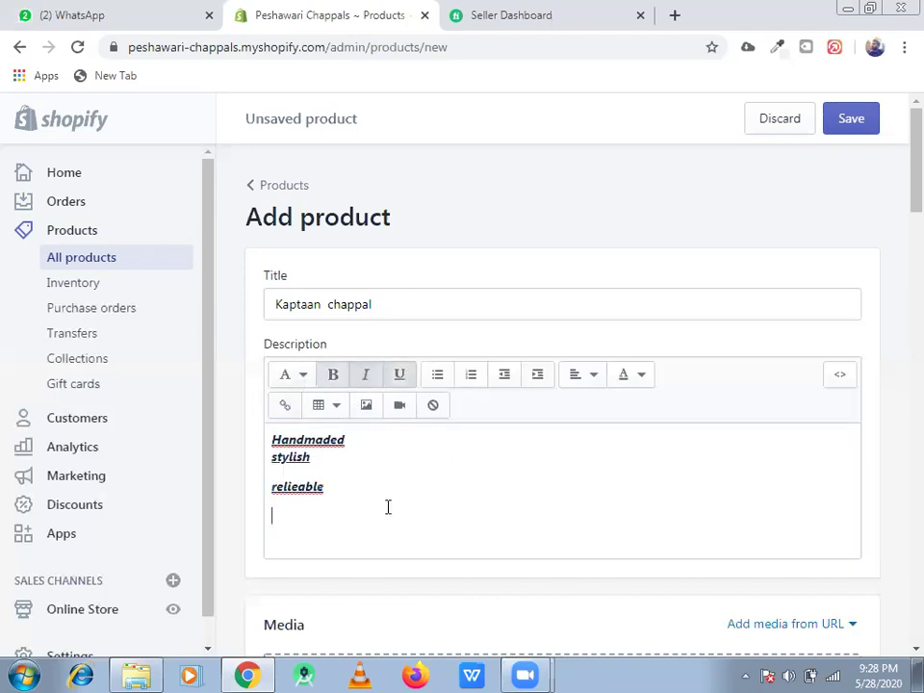
# Step: Correct the spelling of the description's last word to "reliable"
pyautogui.click(309, 484)
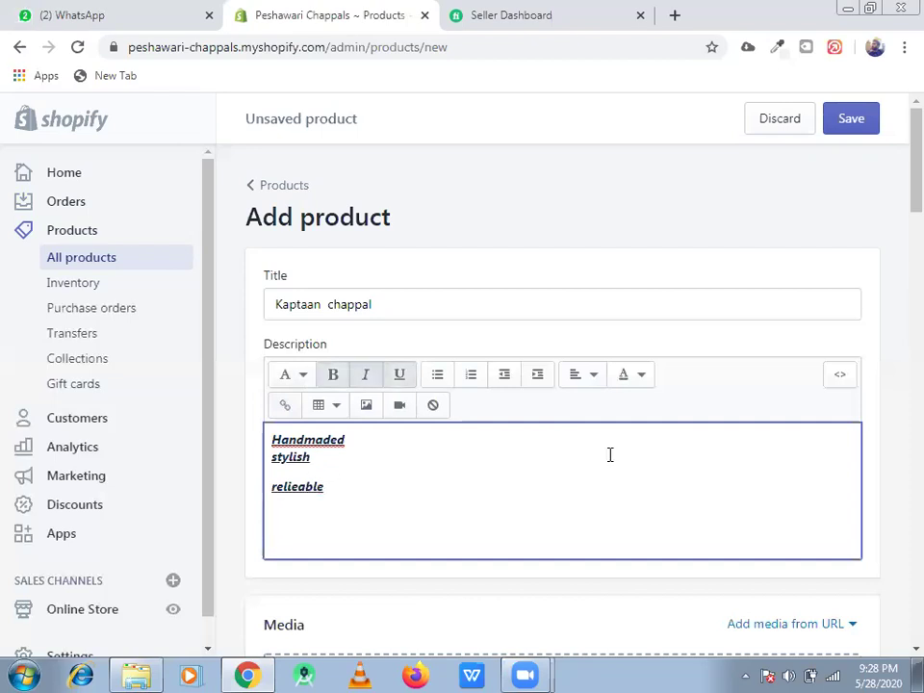
pyautogui.click(297, 487)
pyautogui.press('BackSpace')
pyautogui.click(869, 219)
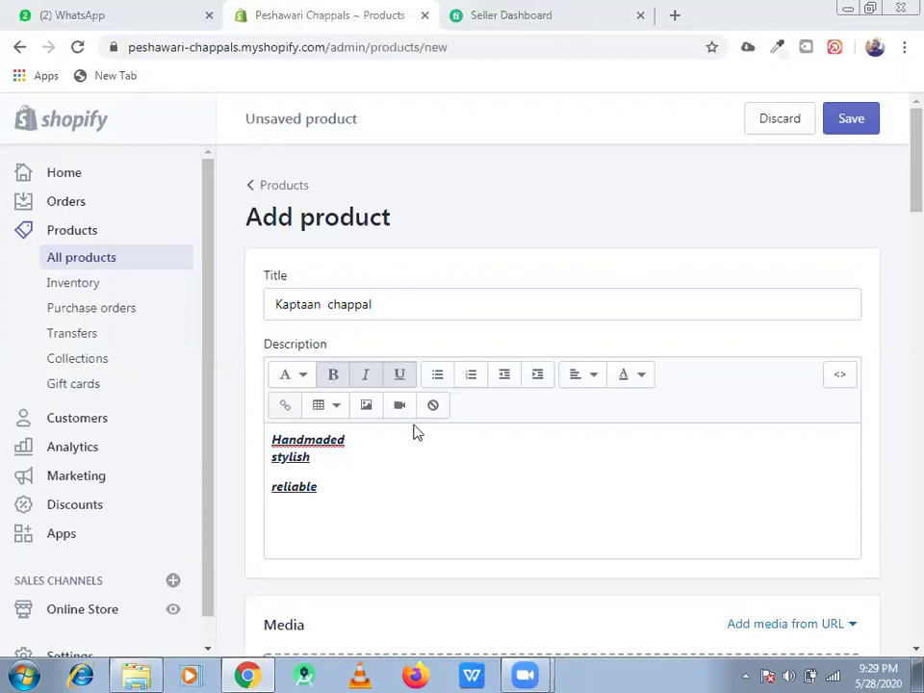
pyautogui.click(373, 462)
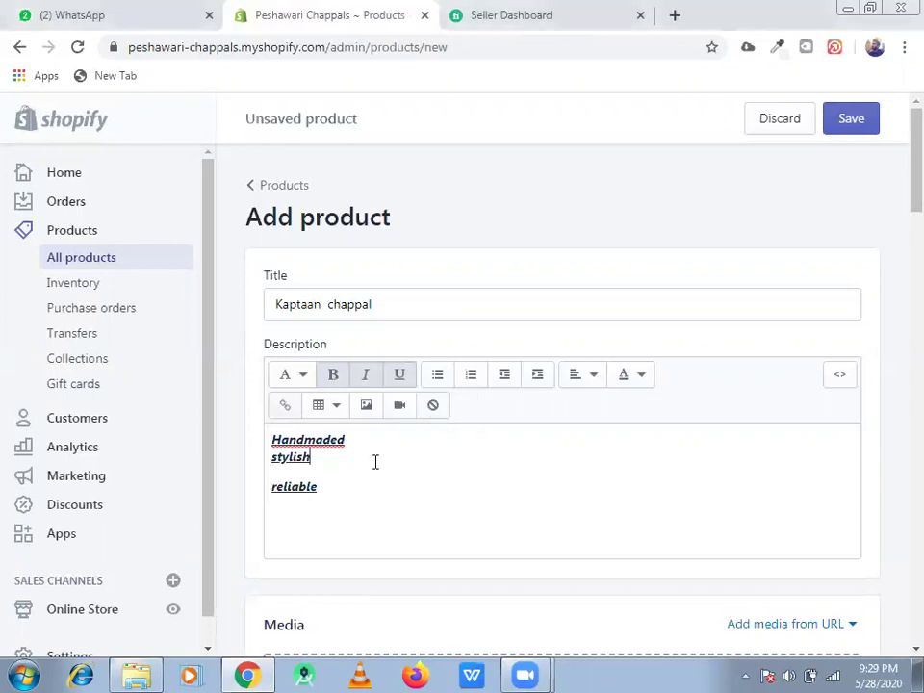
# Step: Add the mustard-brown leather chappal image from the "kaptaan chappal" folder, inside "pictures" in Downloads, to the product's media
pyautogui.scroll(-2, 895, 202)
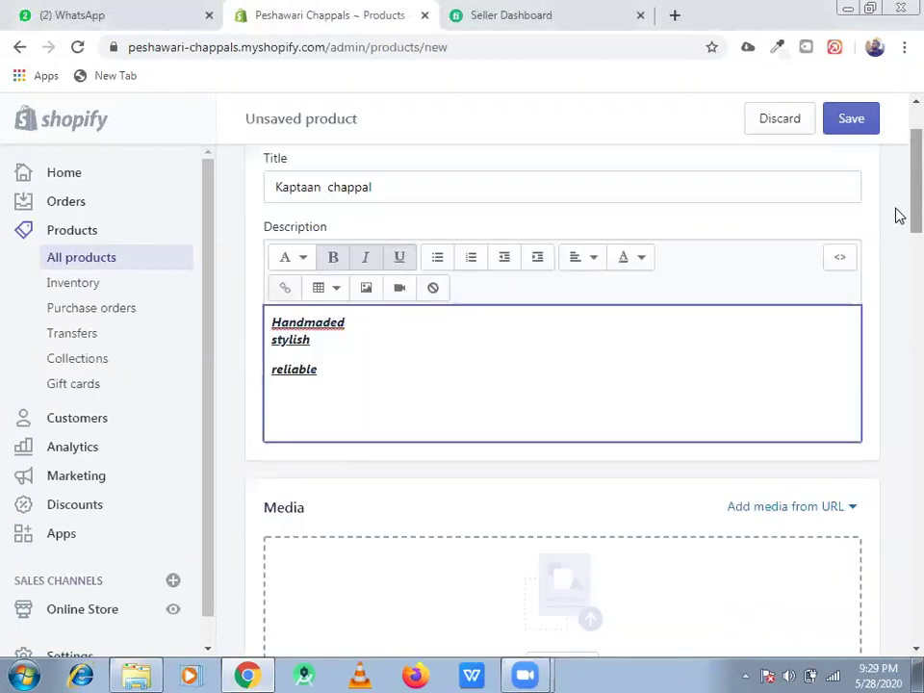
pyautogui.scroll(-5, 897, 269)
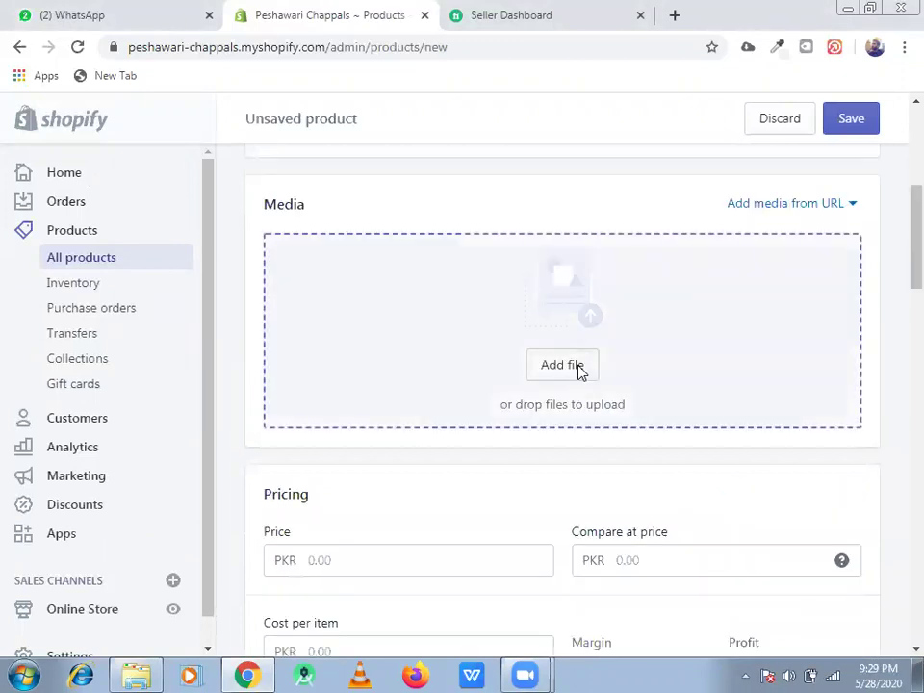
pyautogui.click(562, 365)
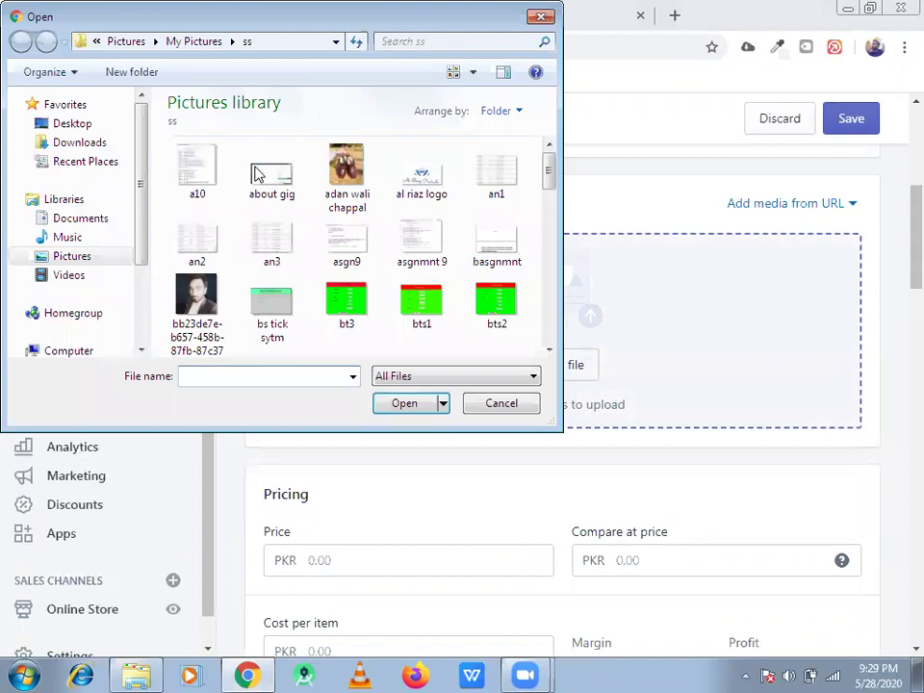
pyautogui.click(95, 147)
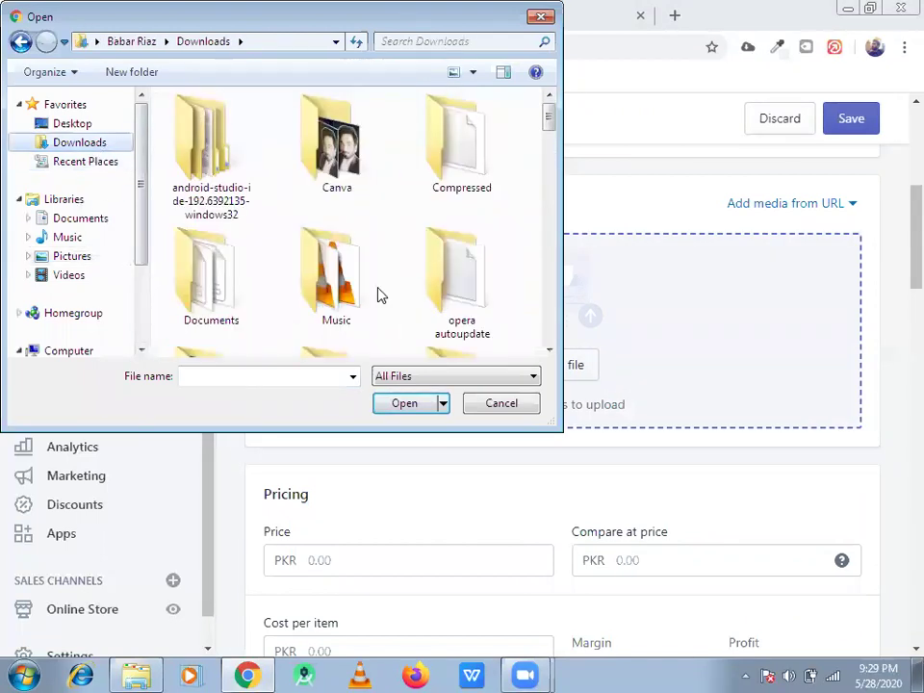
pyautogui.scroll(-3, 544, 173)
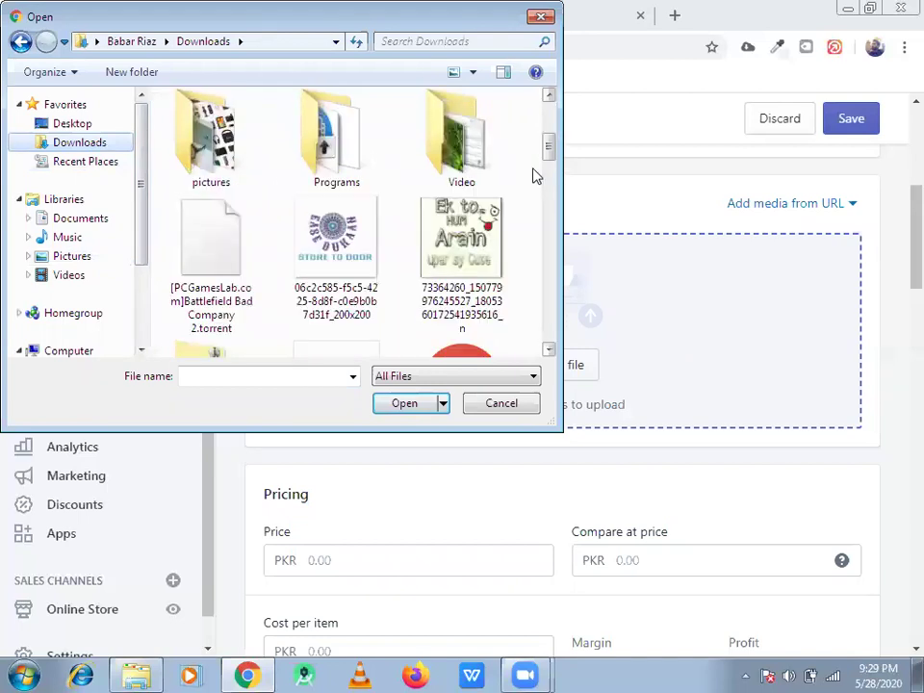
pyautogui.doubleClick(248, 166)
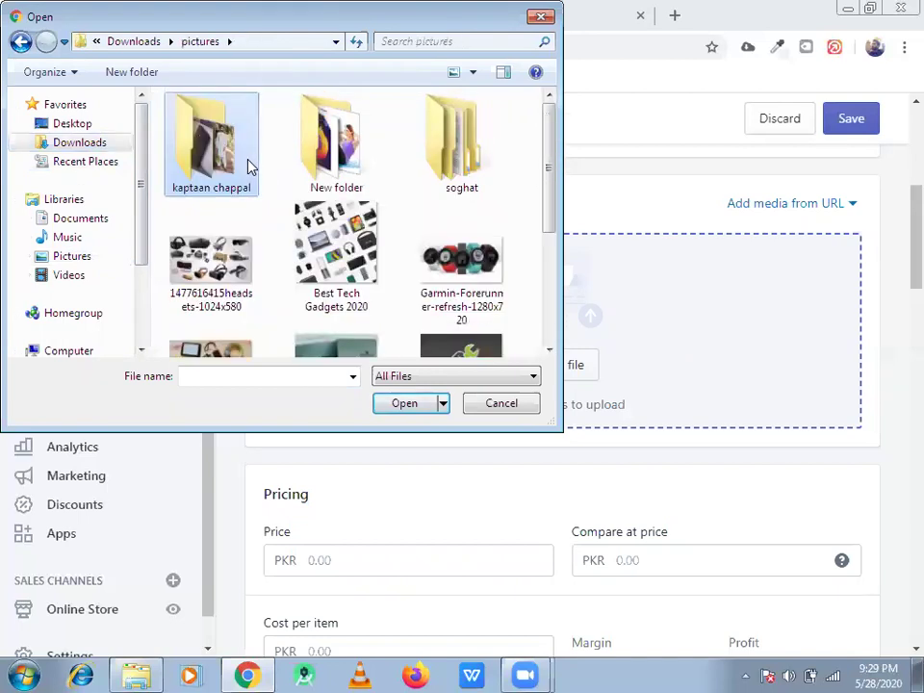
pyautogui.doubleClick(249, 165)
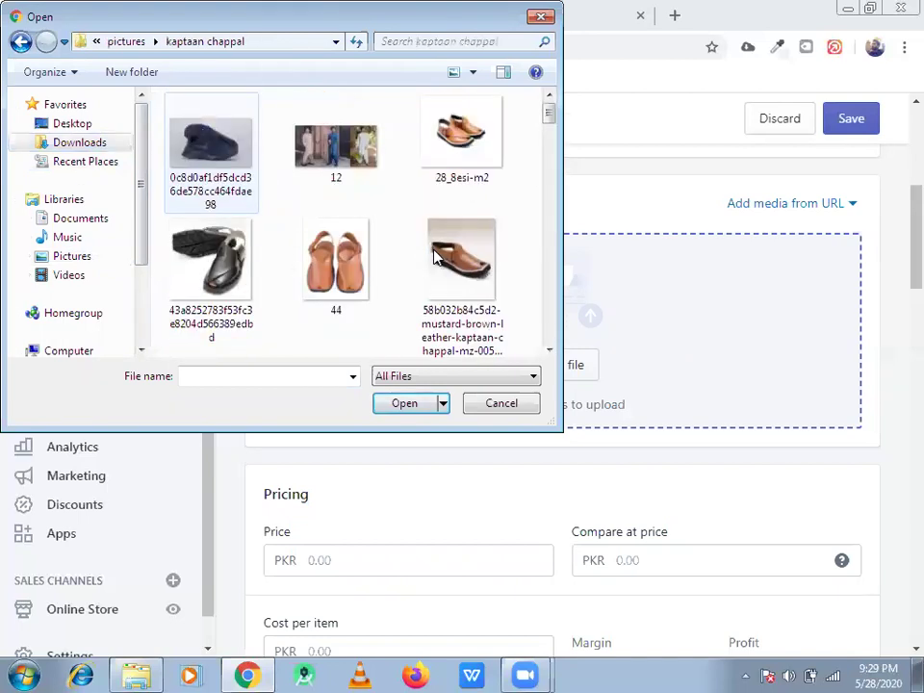
pyautogui.click(466, 294)
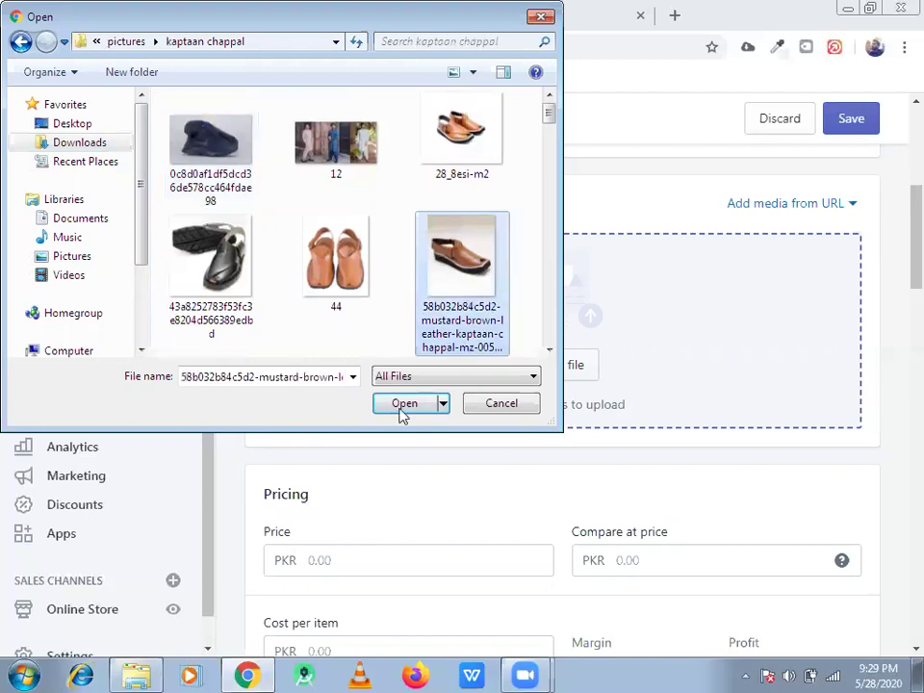
pyautogui.click(404, 403)
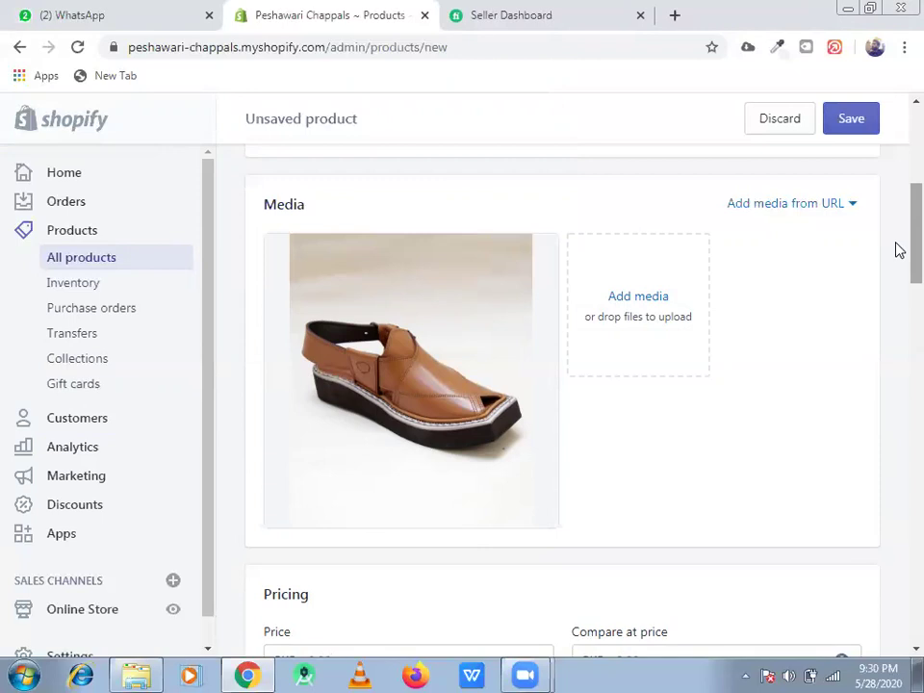
# Step: Set the product's price to PKR 2999
pyautogui.scroll(-1, 894, 289)
pyautogui.scroll(-2, 895, 299)
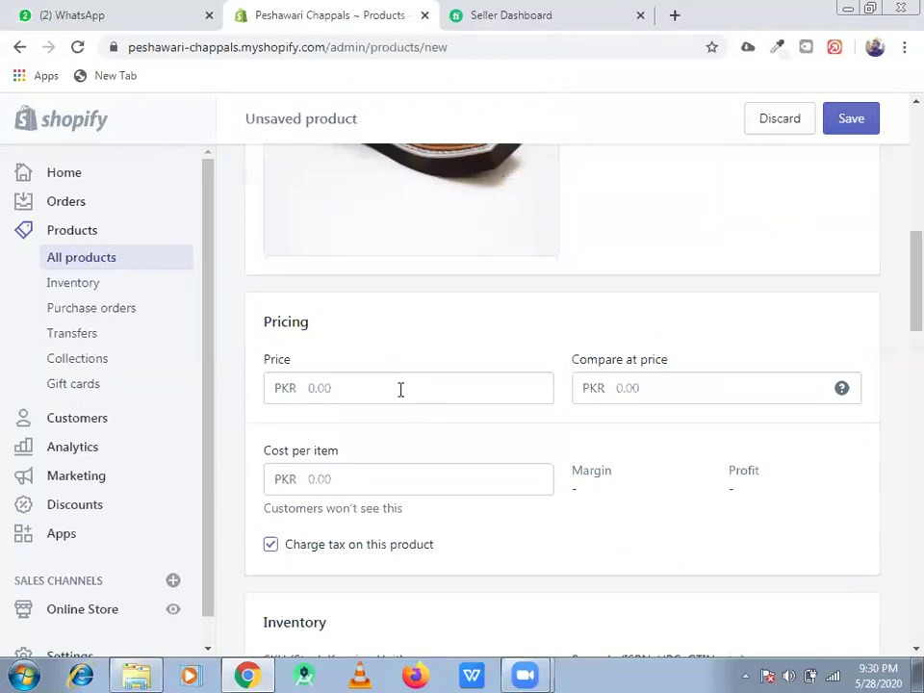
pyautogui.click(400, 389)
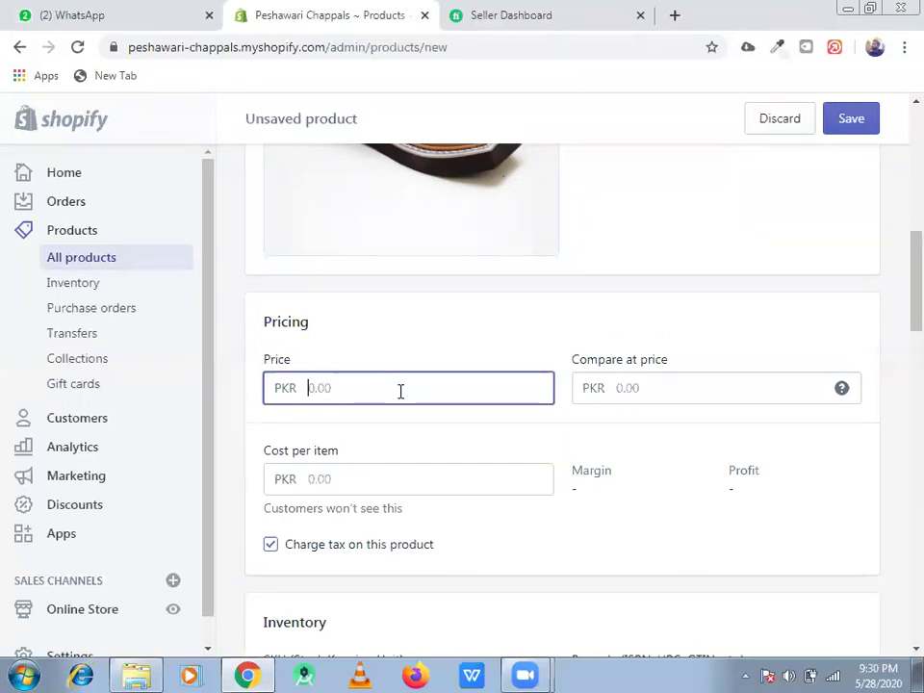
pyautogui.write('2999')
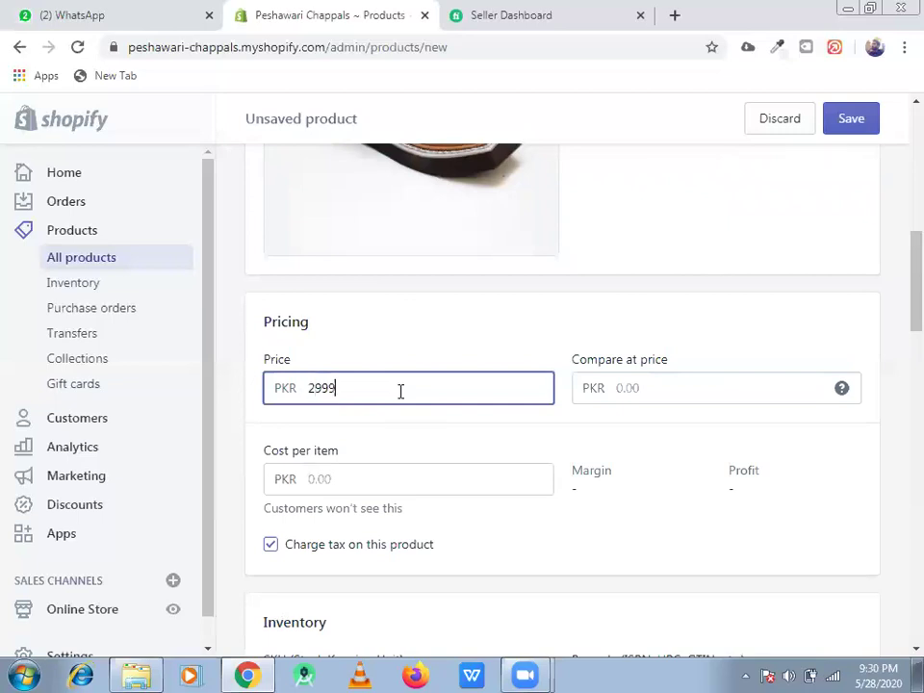
# Step: Set the product's compare-at price to PKR 4000
pyautogui.click(654, 391)
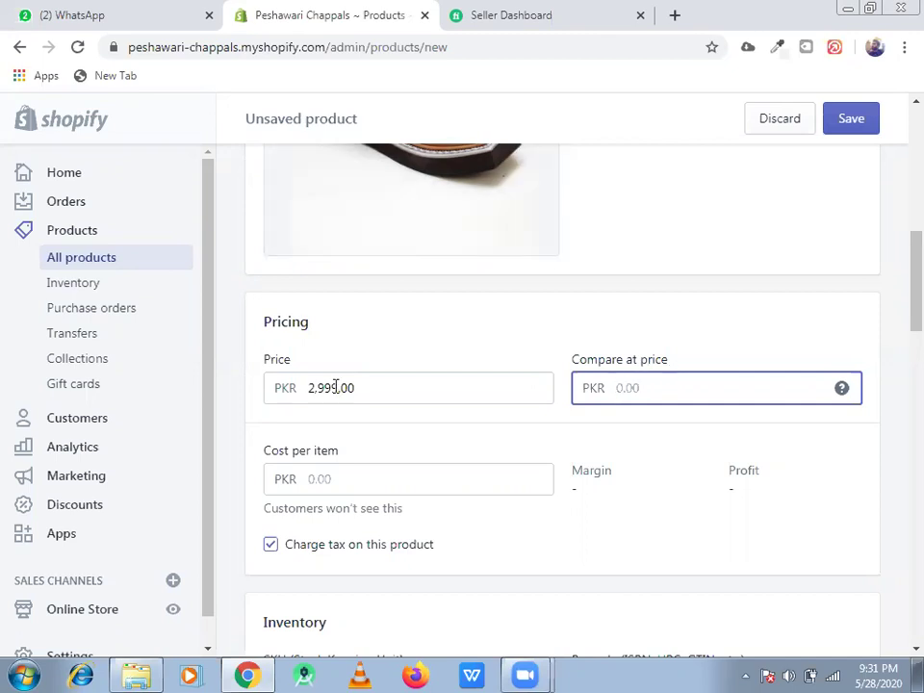
pyautogui.click(539, 381)
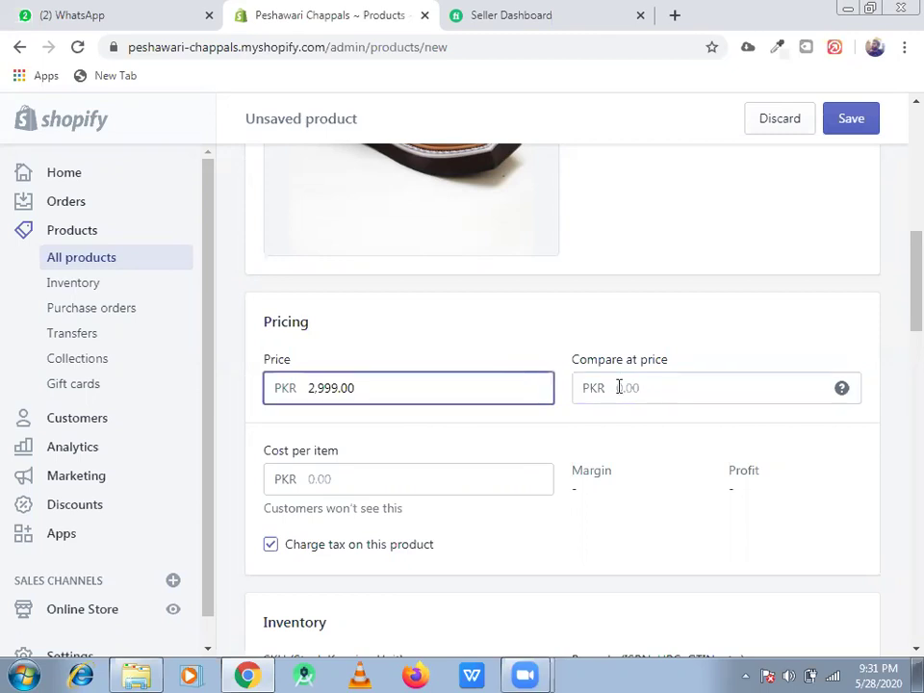
pyautogui.click(649, 386)
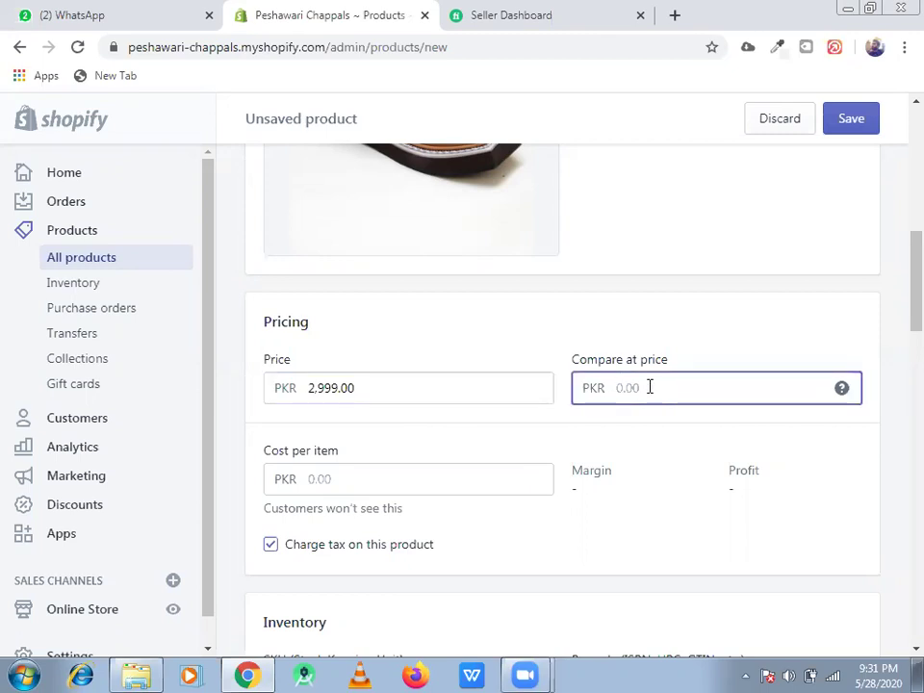
pyautogui.click(433, 393)
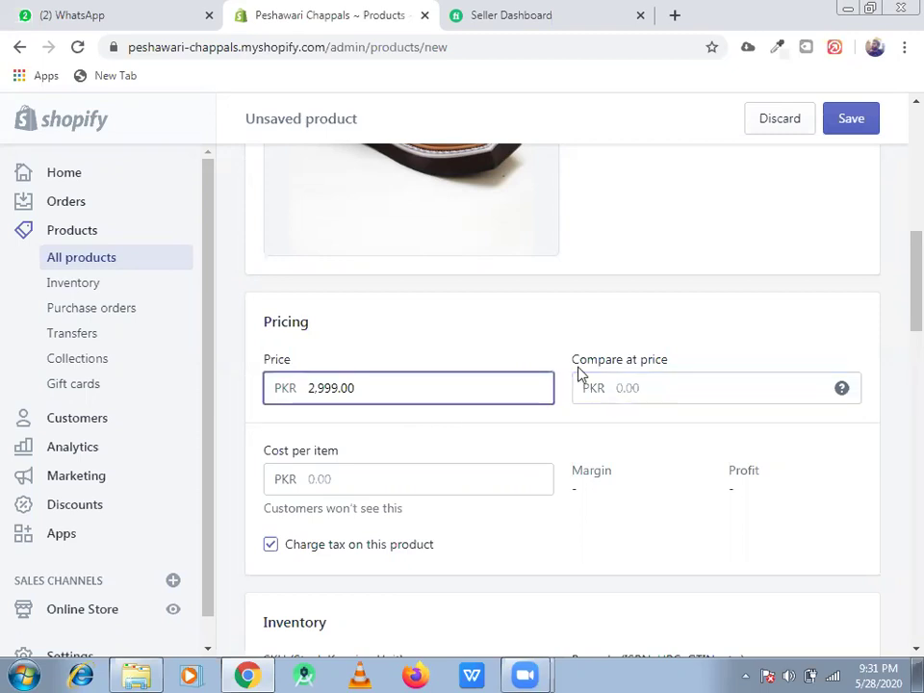
pyautogui.click(626, 384)
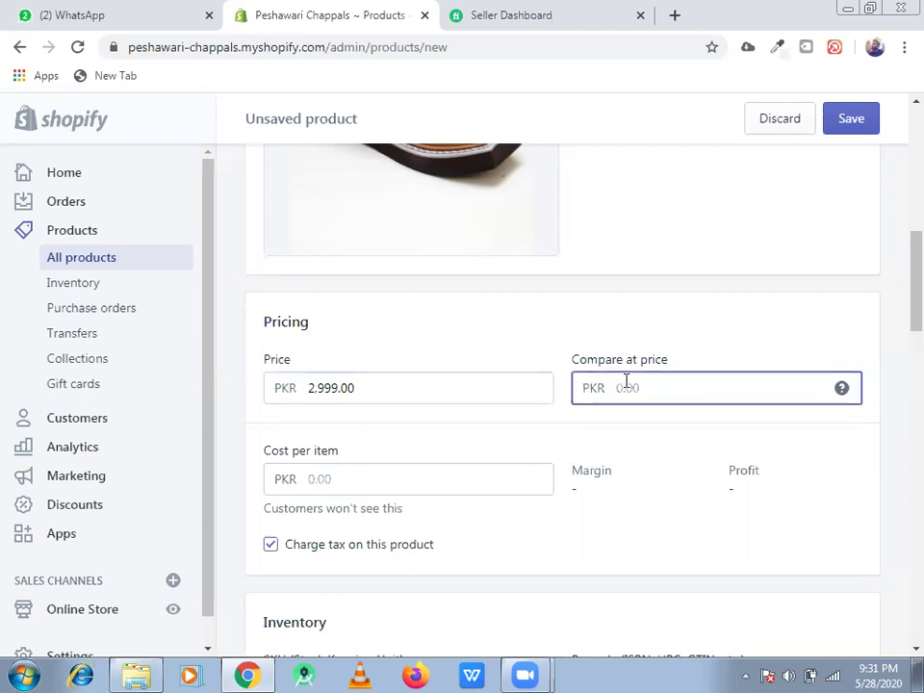
pyautogui.write('4')
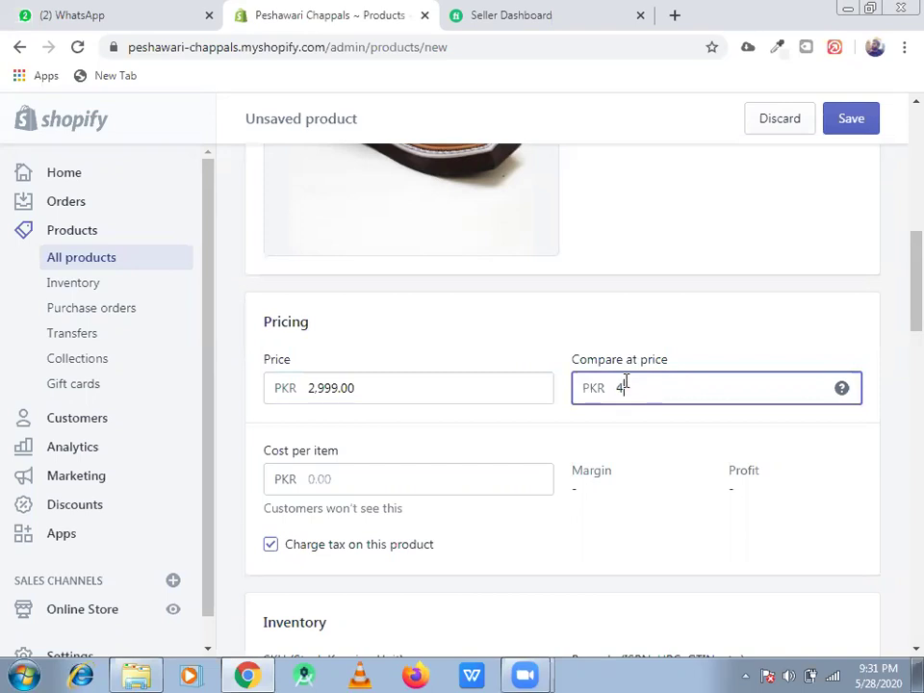
pyautogui.write('000')
pyautogui.hotkey('shift', 'Tab')
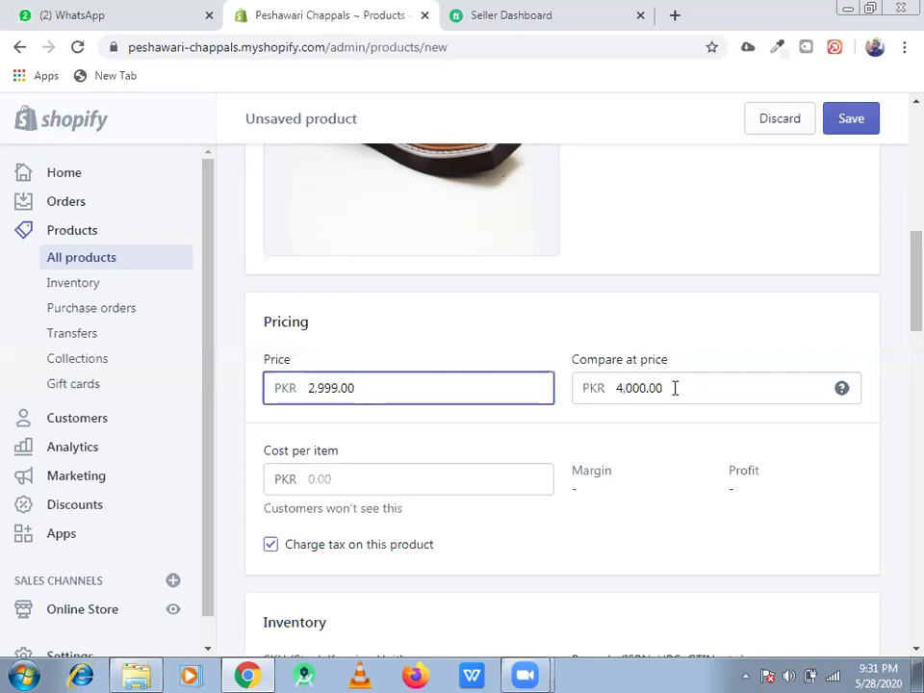
pyautogui.click(674, 388)
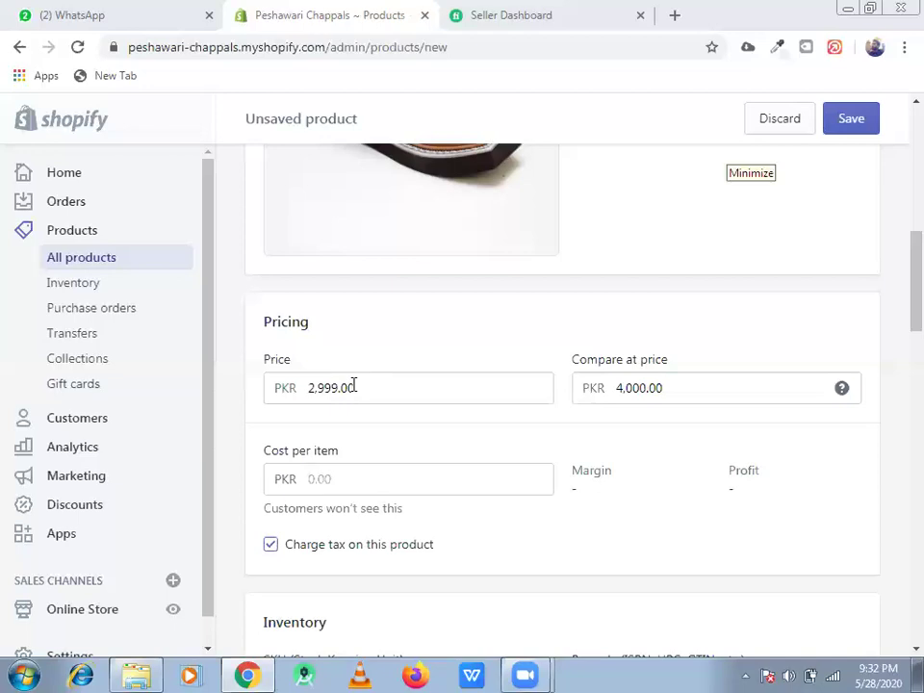
pyautogui.click(386, 481)
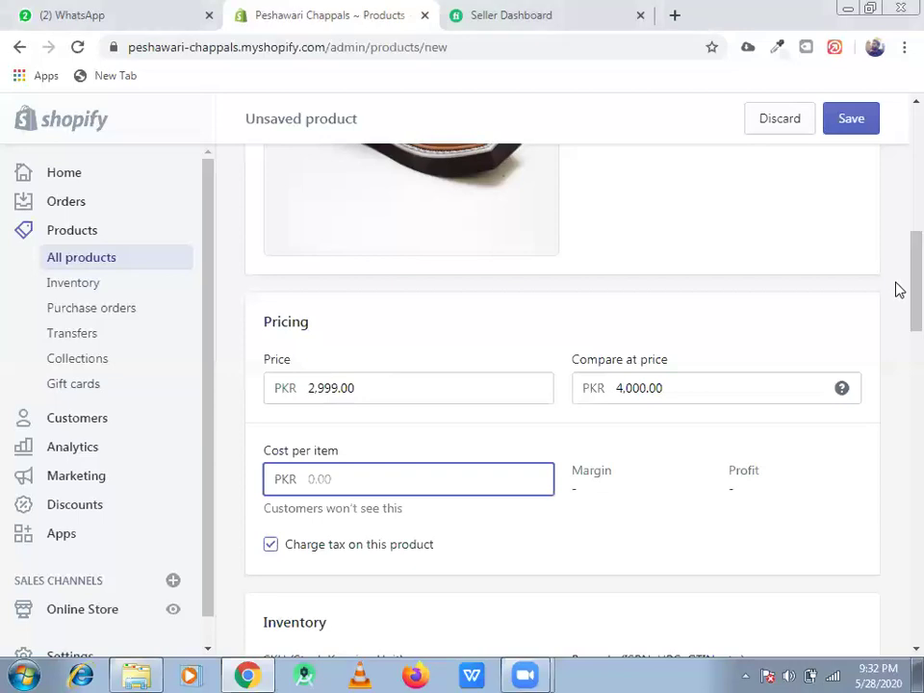
pyautogui.scroll(-1, 894, 300)
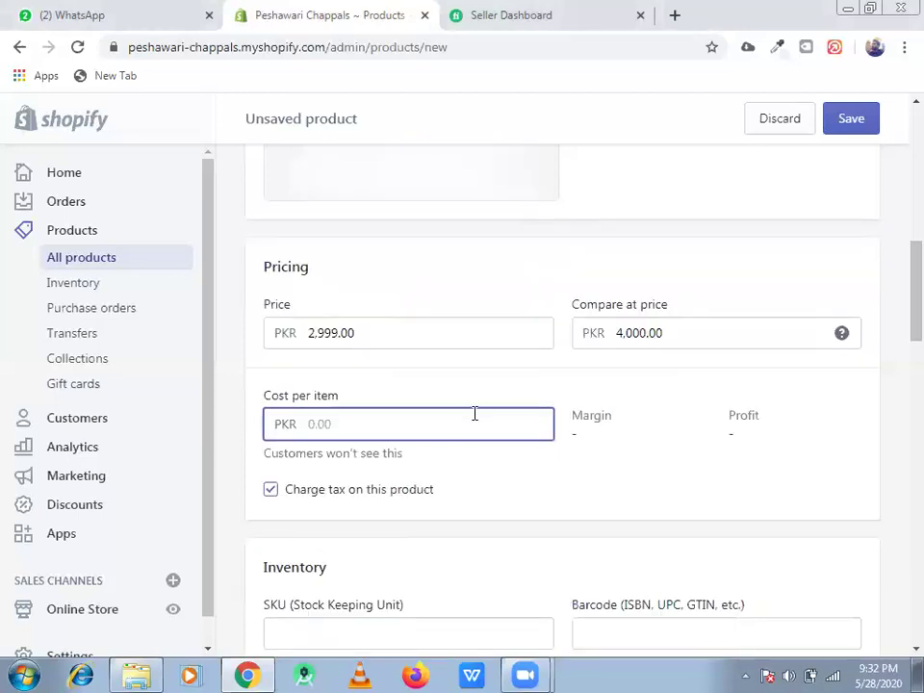
pyautogui.moveTo(347, 332); pyautogui.dragTo(354, 332)
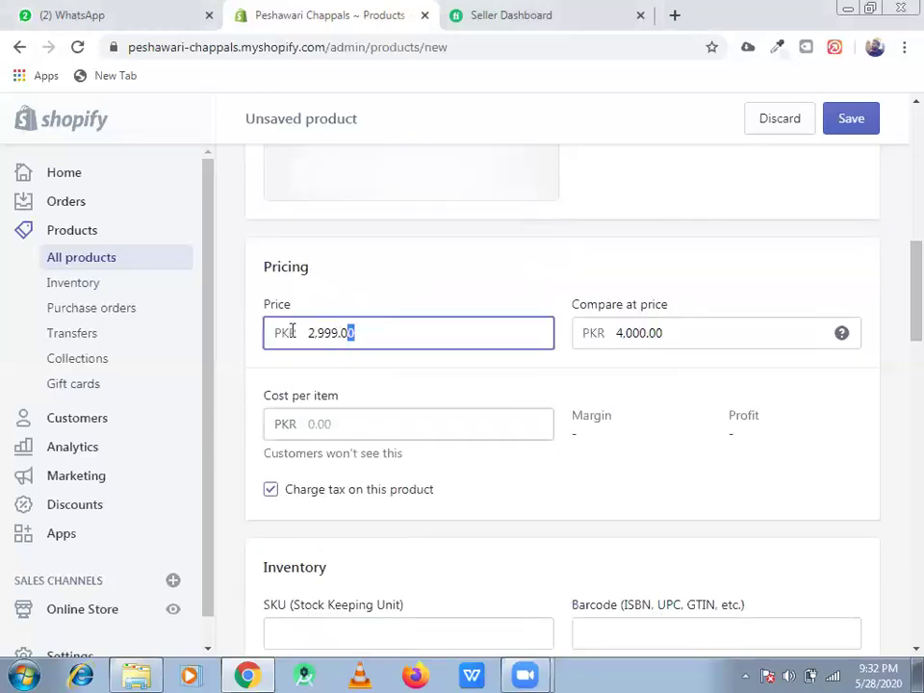
pyautogui.doubleClick(303, 329)
pyautogui.click(364, 417)
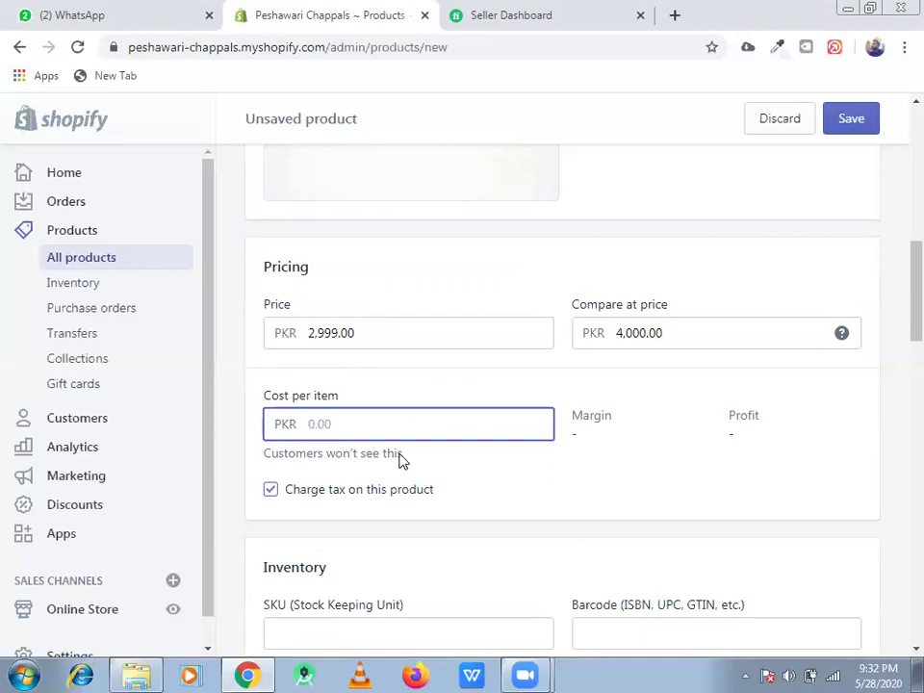
pyautogui.tripleClick(301, 460)
pyautogui.moveTo(294, 453); pyautogui.dragTo(346, 479)
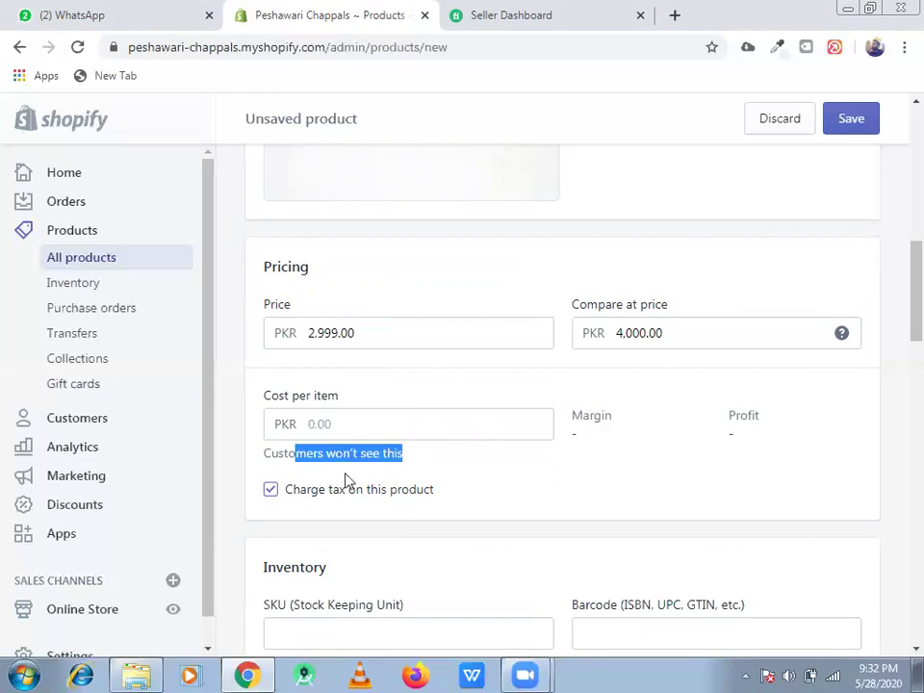
pyautogui.click(458, 471)
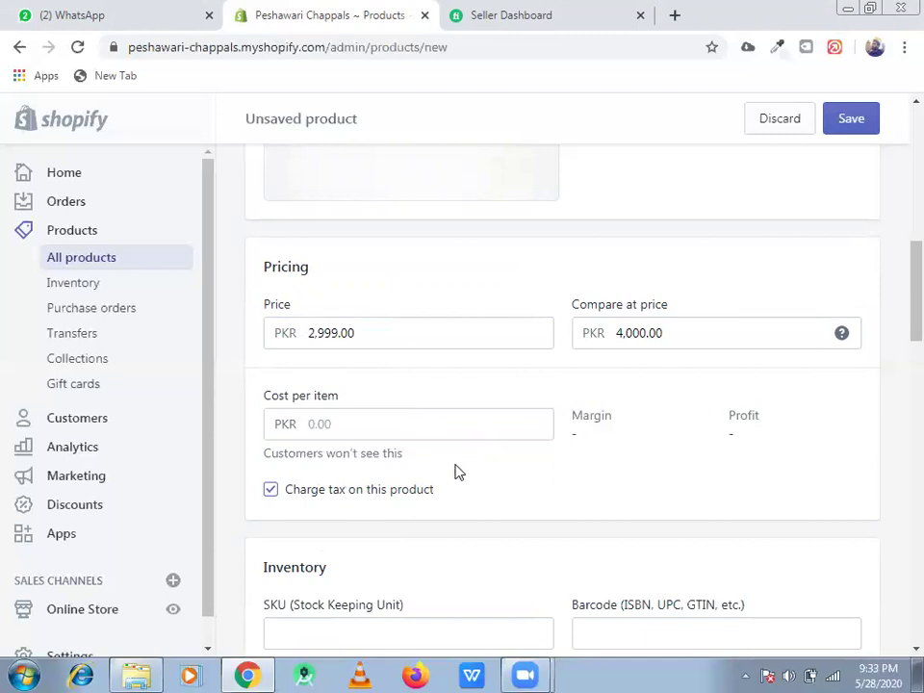
# Step: Set the cost per item to PKR 2500 and turn off charging tax on this product
pyautogui.click(411, 424)
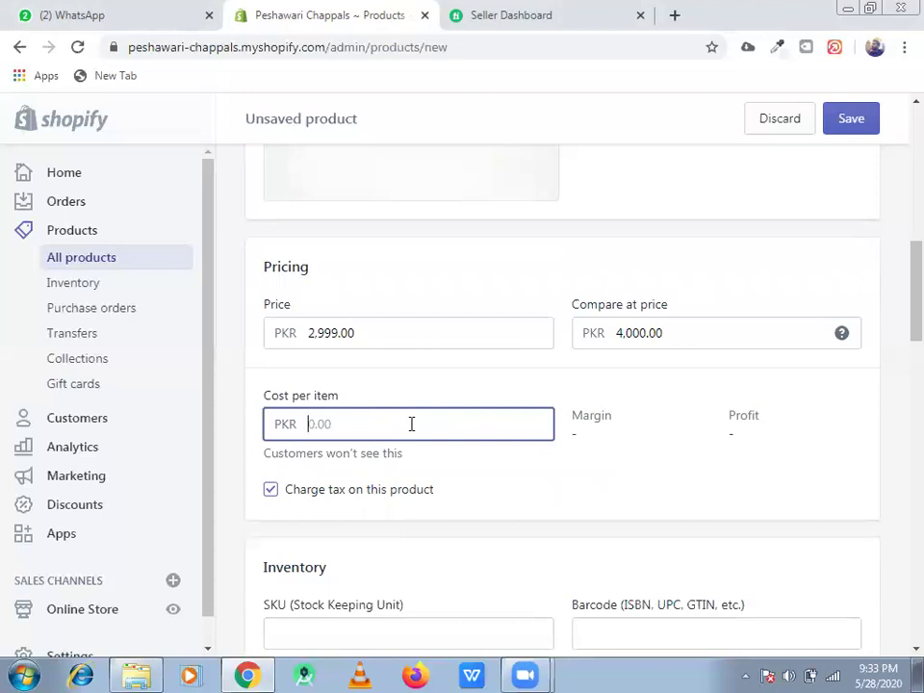
pyautogui.write('25')
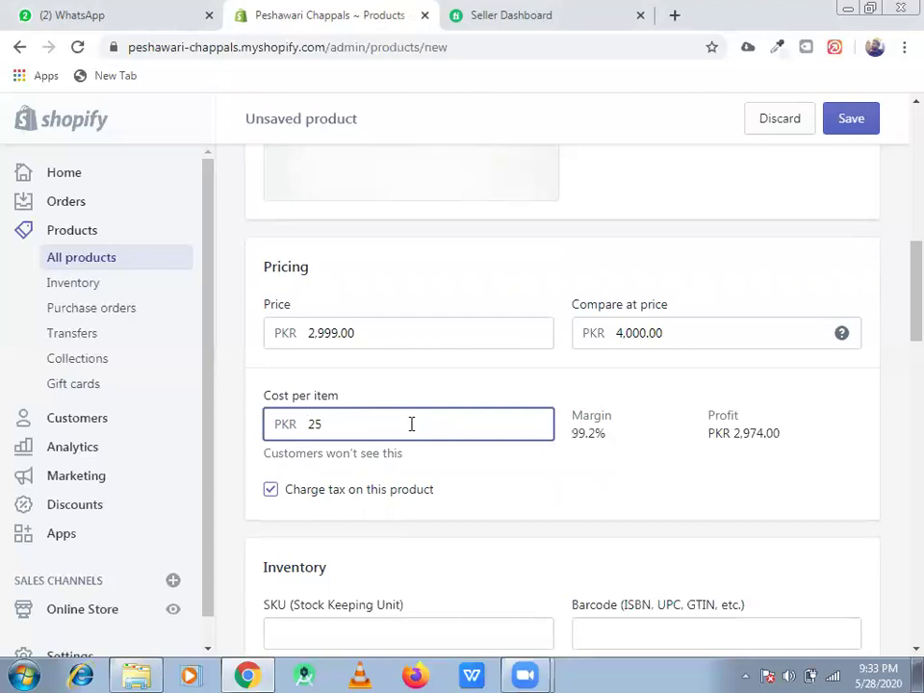
pyautogui.write('00')
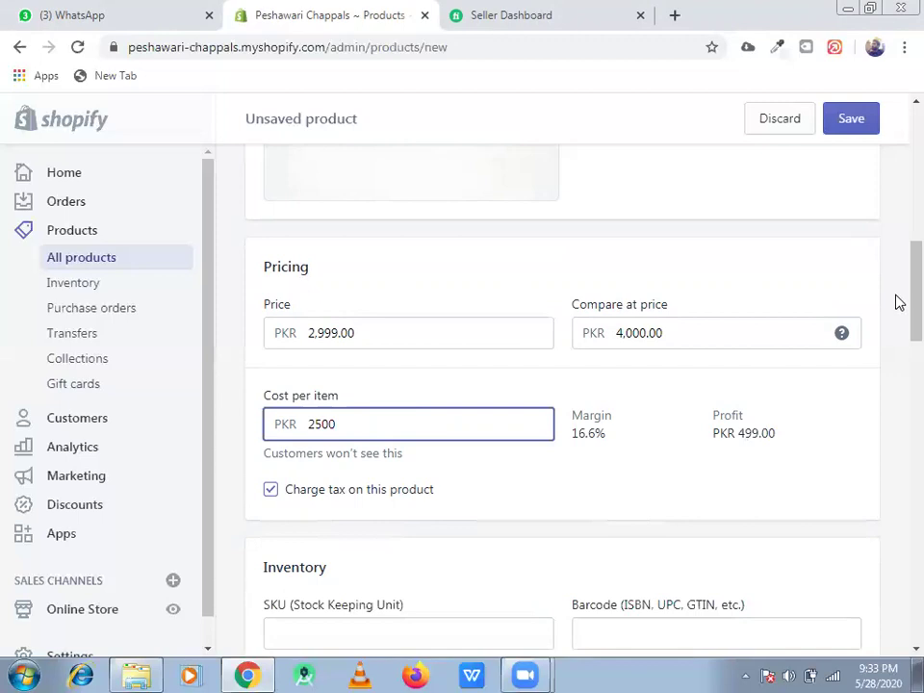
pyautogui.scroll(-2, 445, 408)
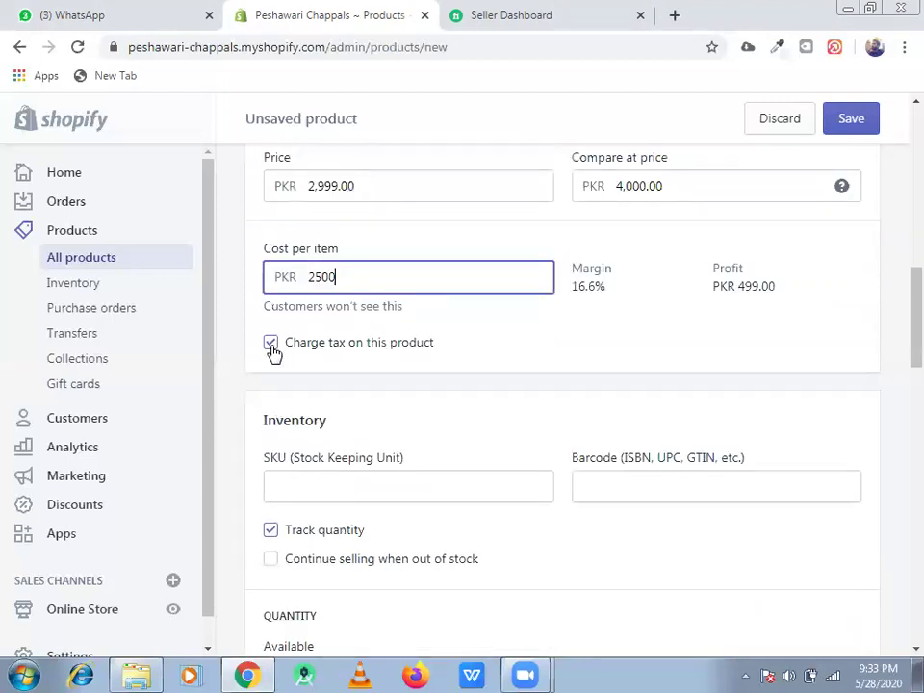
pyautogui.click(272, 344)
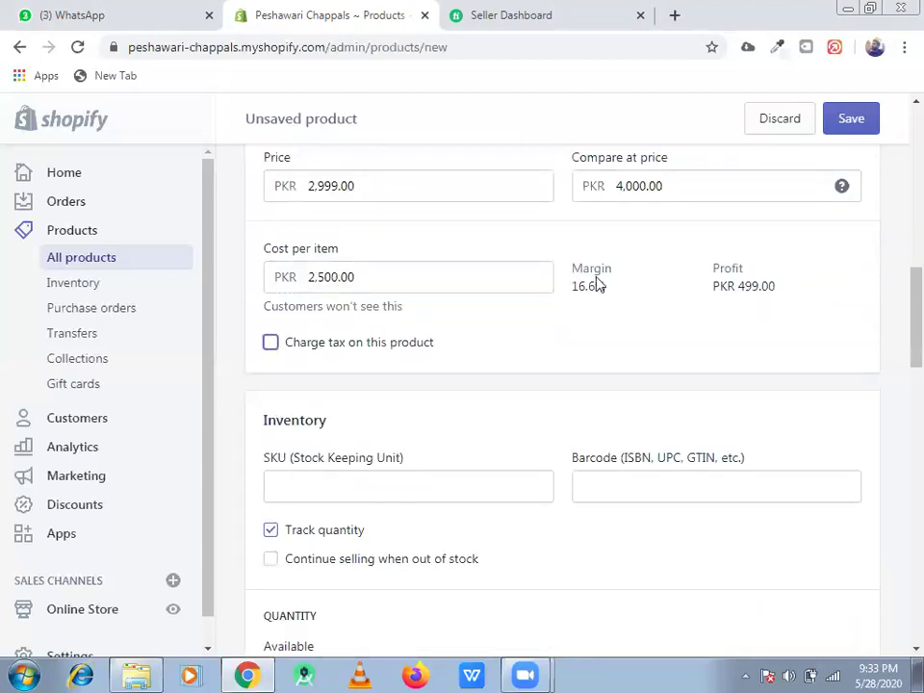
pyautogui.moveTo(897, 305); pyautogui.dragTo(899, 328)
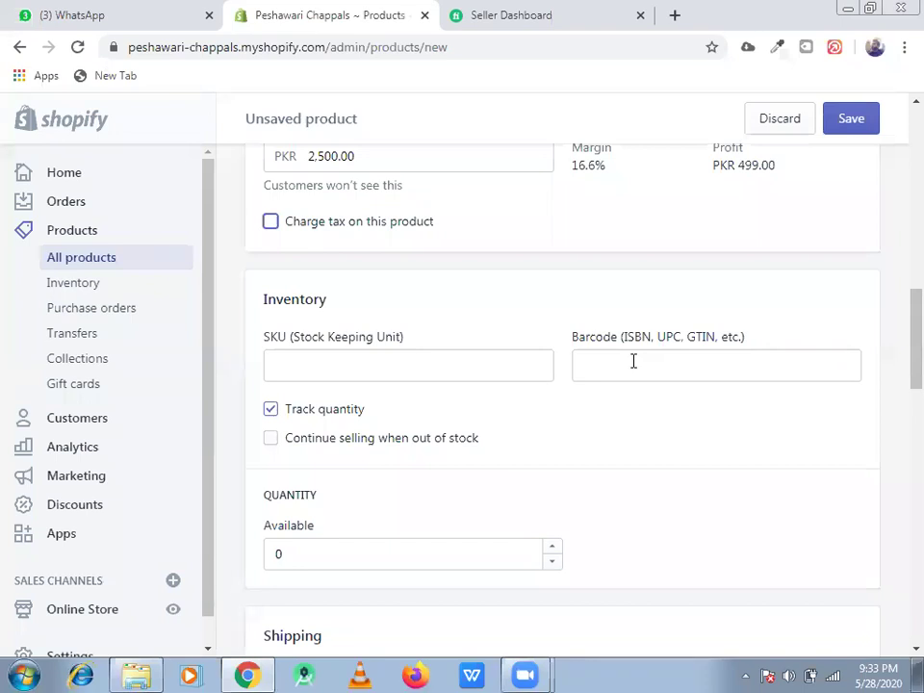
pyautogui.click(482, 365)
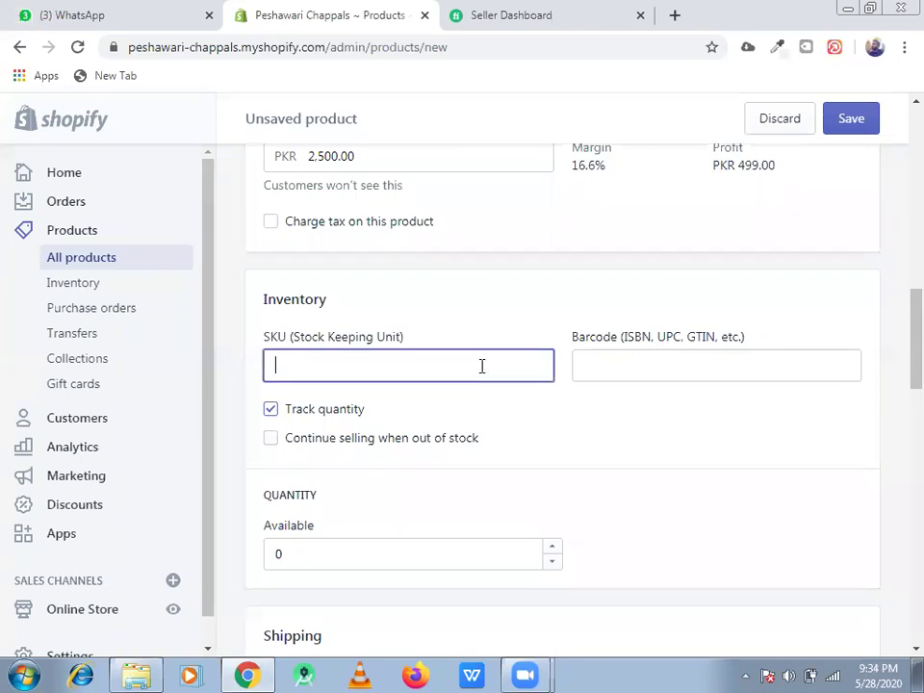
pyautogui.click(501, 432)
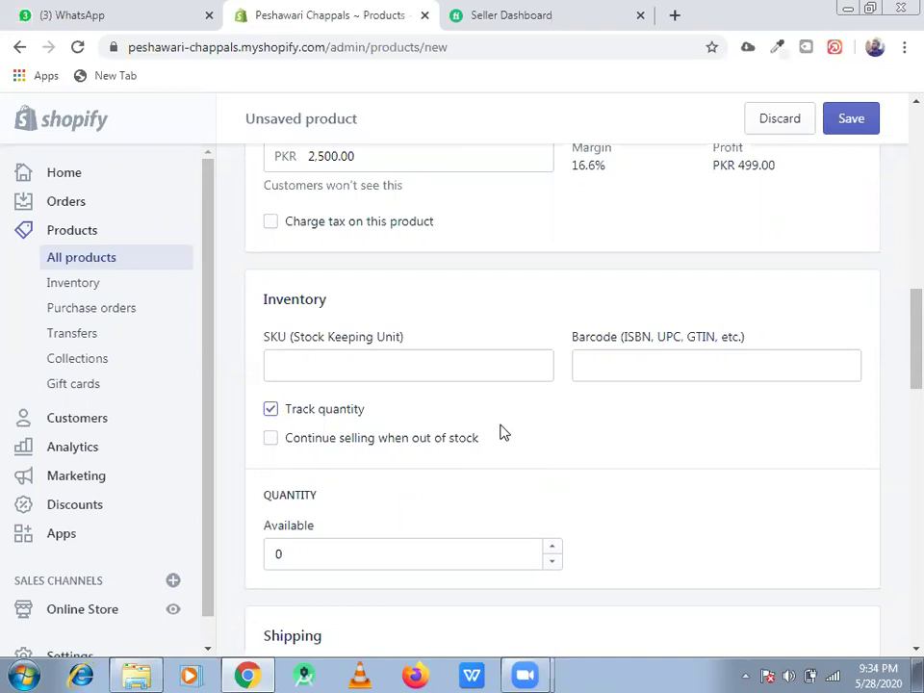
pyautogui.click(471, 363)
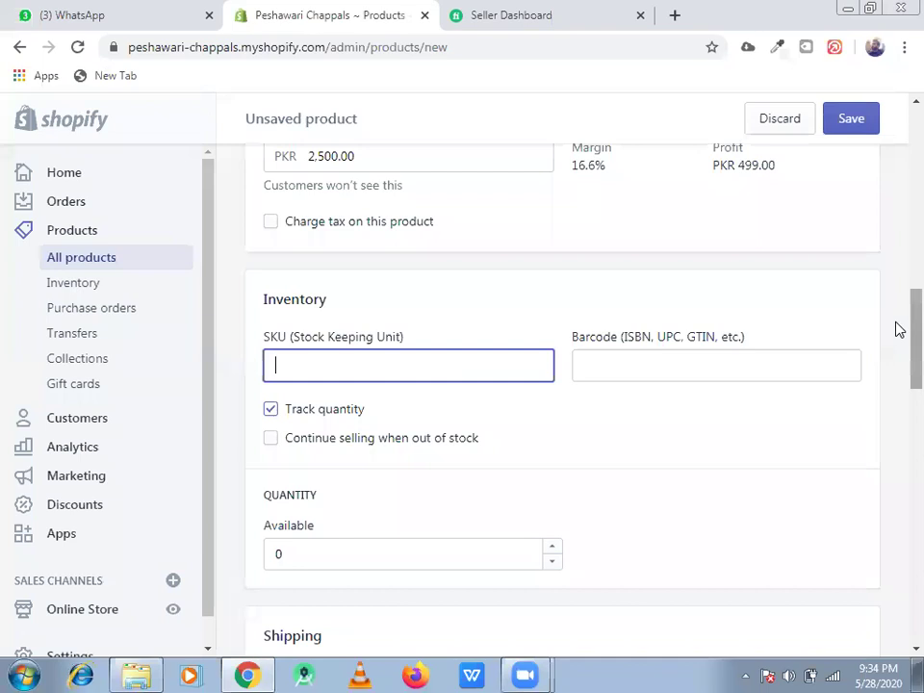
# Step: Add "Peshawari" to the front of the product title so it reads "Peshawari Kaptaan chappal"
pyautogui.scroll(10, 898, 173)
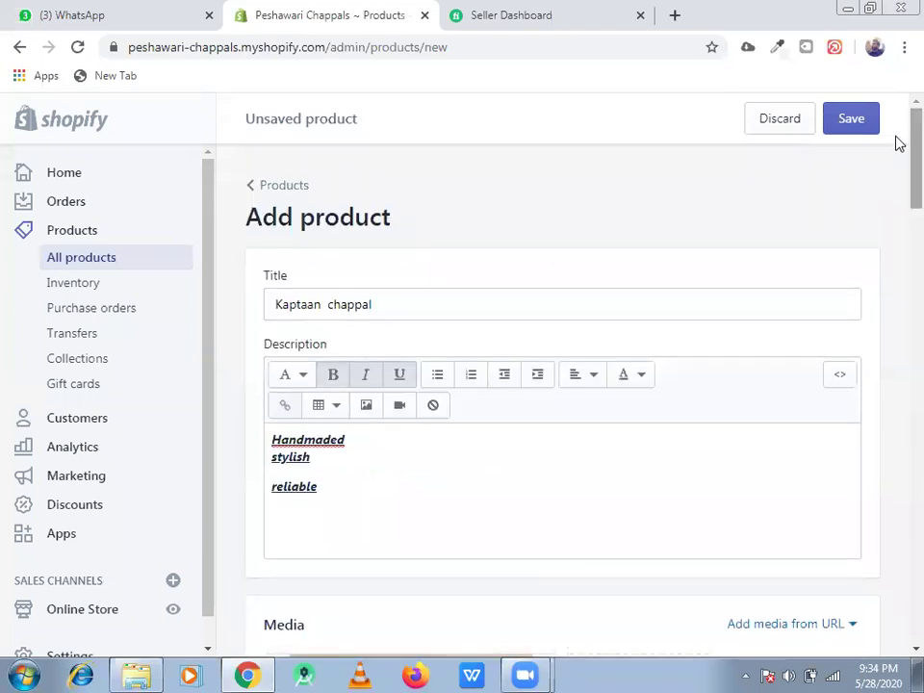
pyautogui.click(276, 304)
pyautogui.write('PESHA')
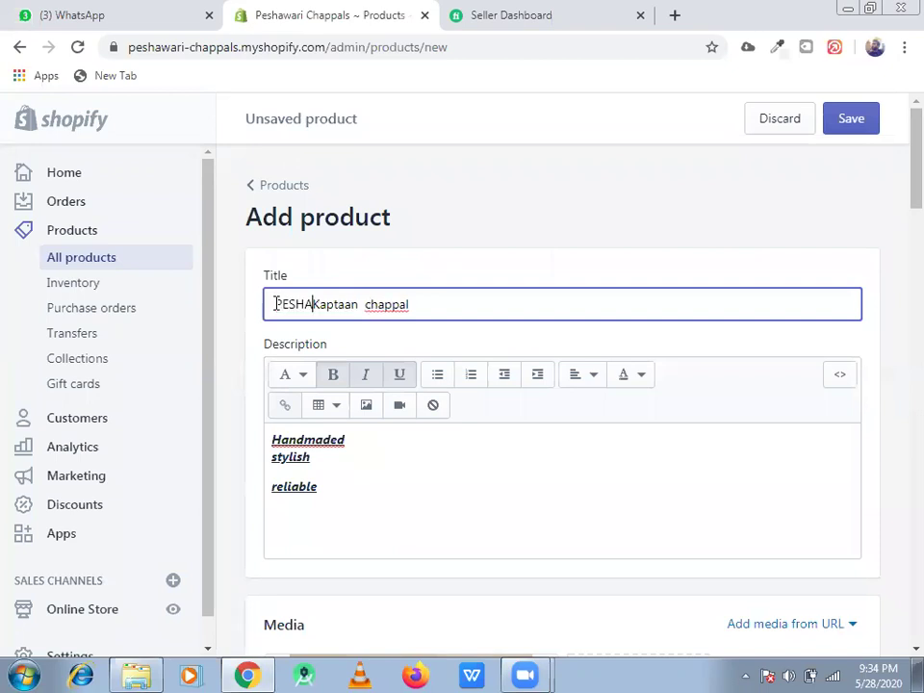
pyautogui.press('BackSpace')
pyautogui.press('BackSpace')
pyautogui.press('BackSpace')
pyautogui.press('BackSpace')
pyautogui.write('e')
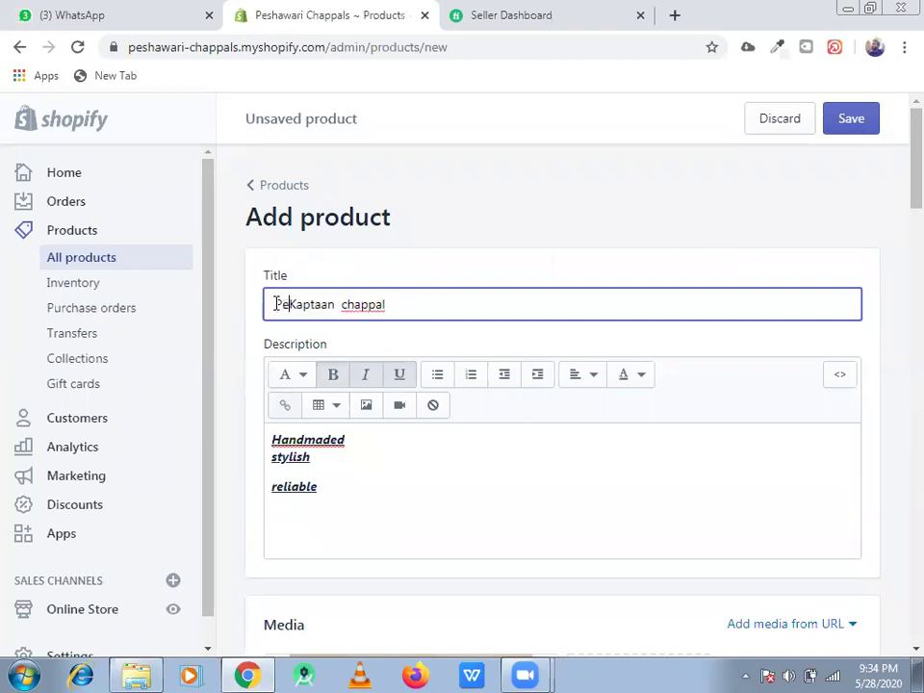
pyautogui.write('shawari')
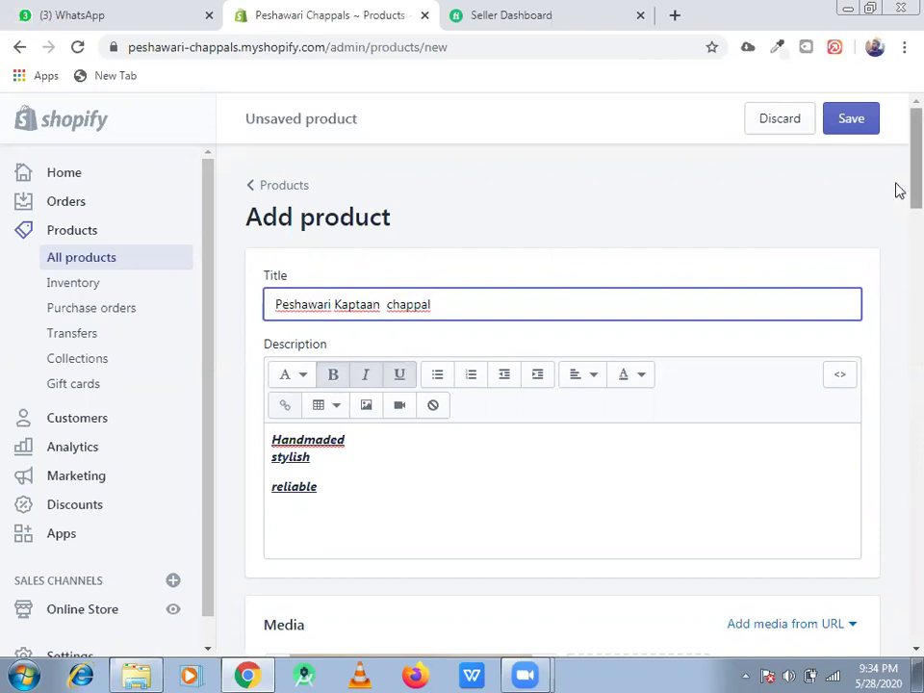
# Step: Set the product's SKU to PKCMU in the inventory details
pyautogui.scroll(-3, 898, 242)
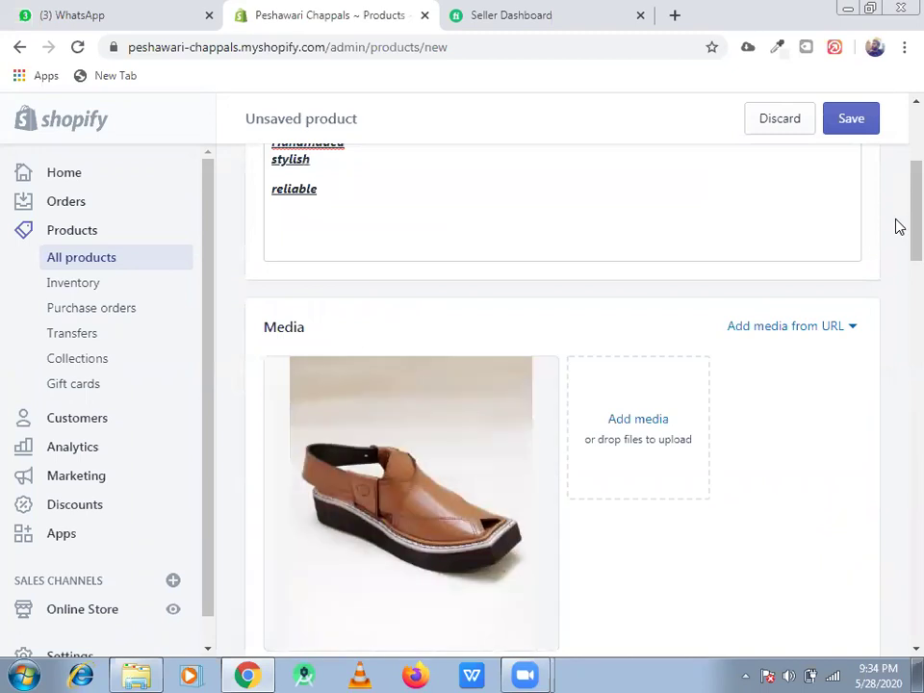
pyautogui.scroll(-2, 898, 262)
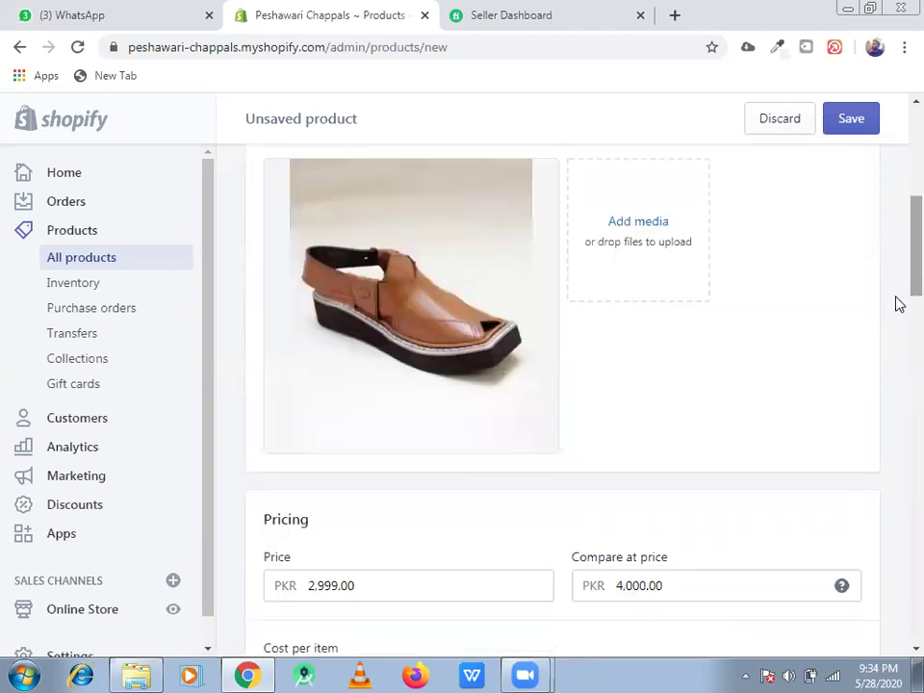
pyautogui.scroll(-4, 897, 333)
pyautogui.scroll(-2, 898, 375)
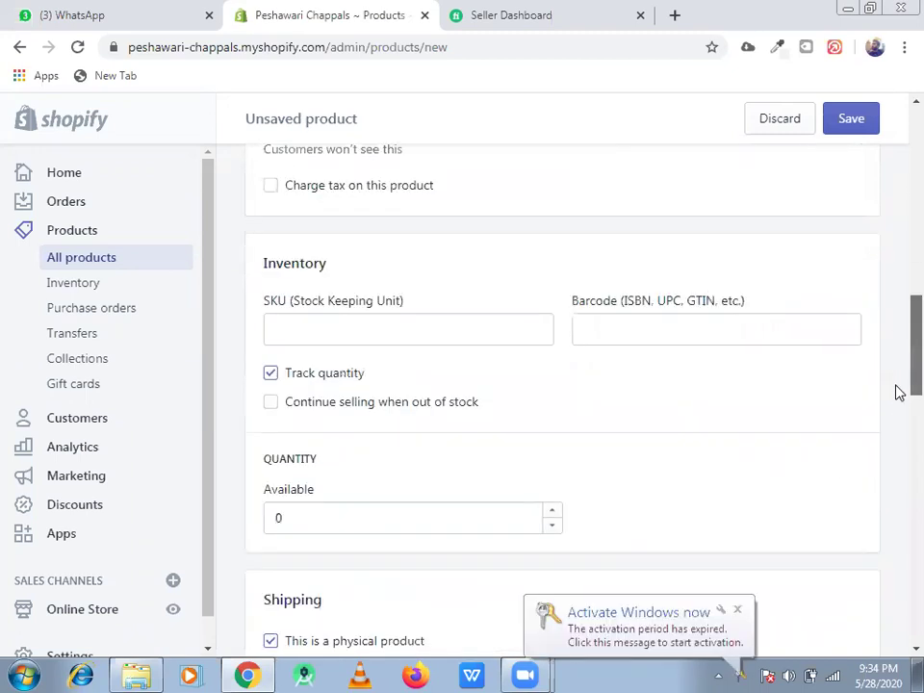
pyautogui.scroll(-4, 897, 424)
pyautogui.scroll(4, 898, 373)
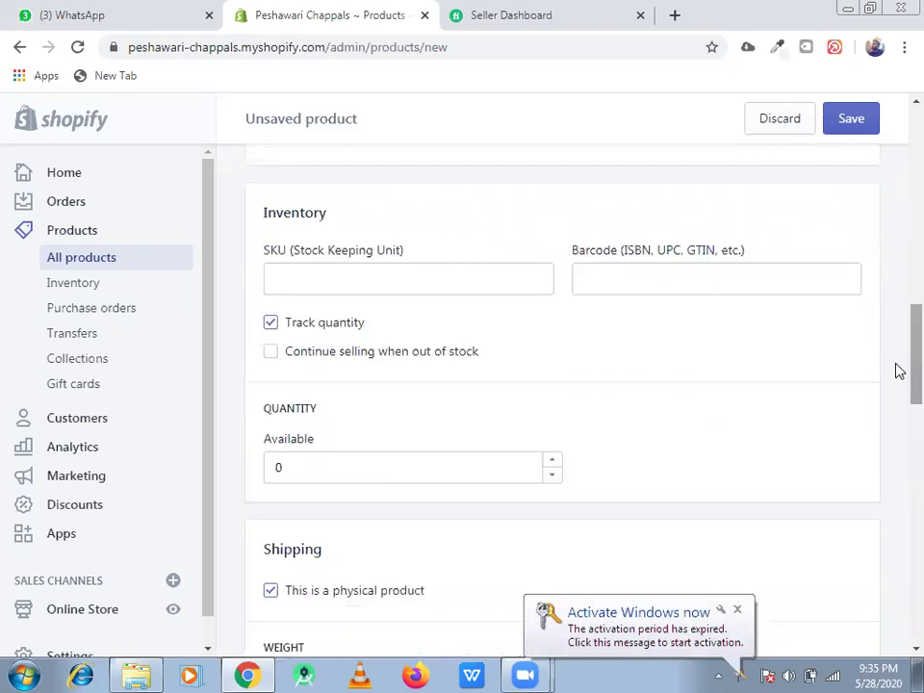
pyautogui.click(421, 275)
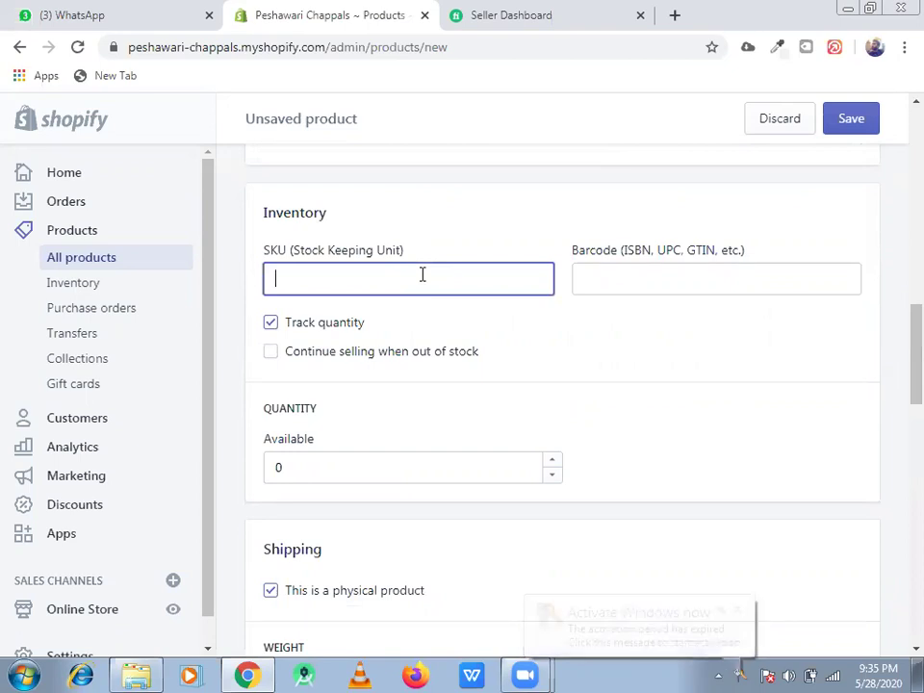
pyautogui.write('P')
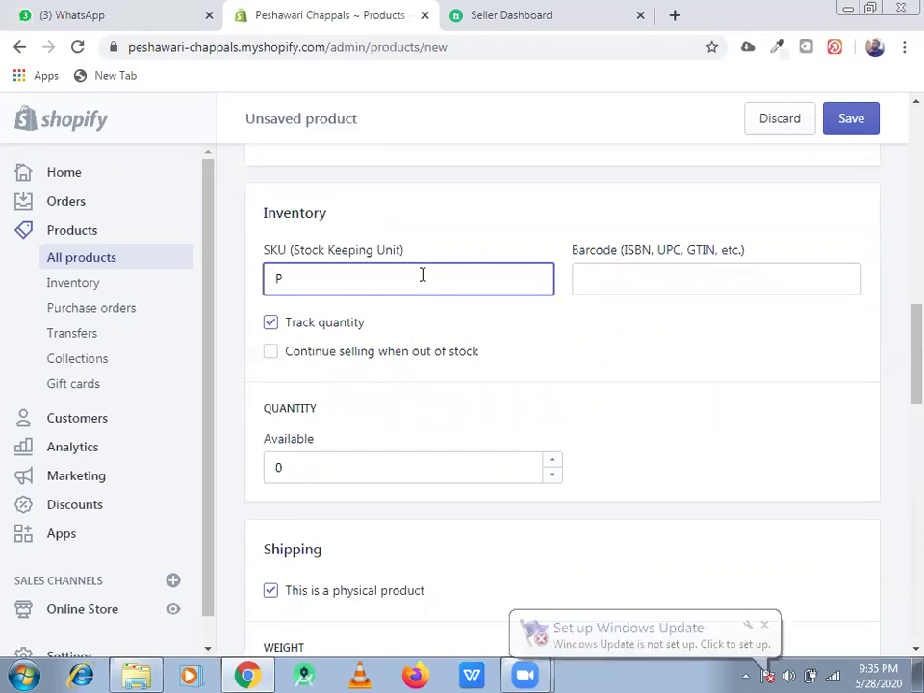
pyautogui.write('K')
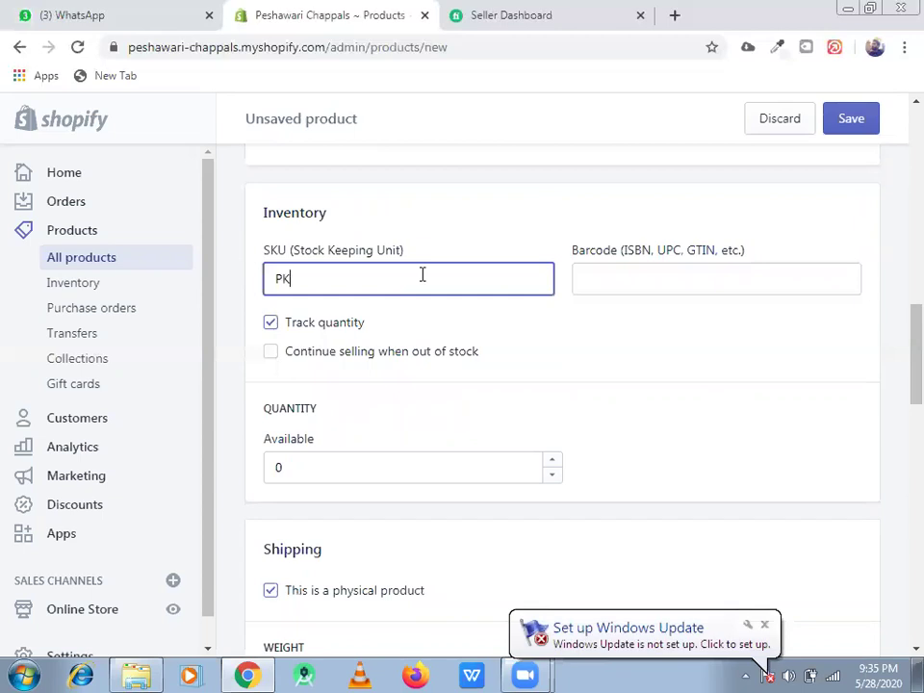
pyautogui.write('C')
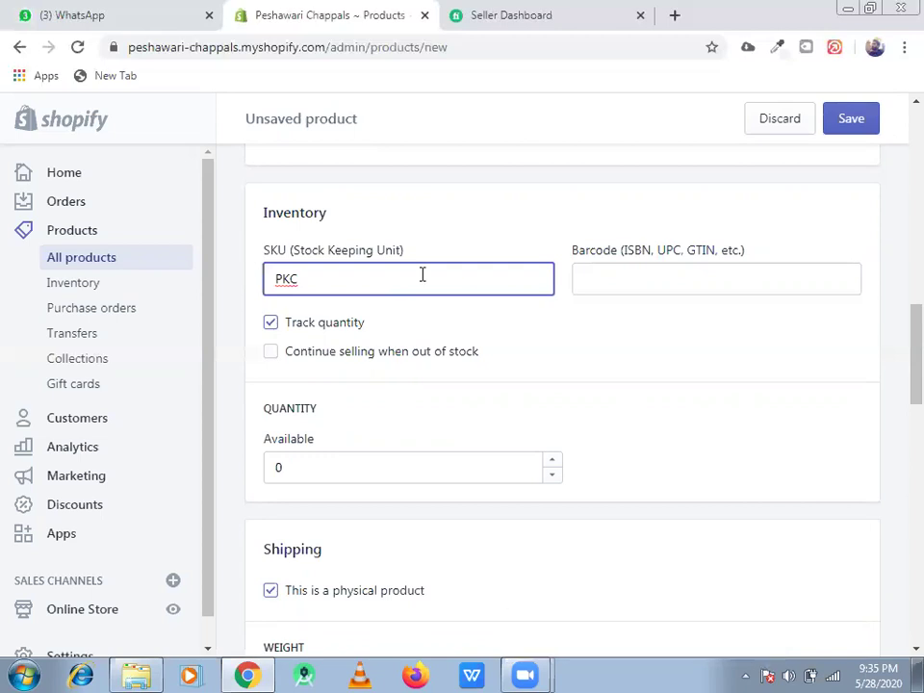
pyautogui.write('M')
pyautogui.press('BackSpace')
pyautogui.write('B')
pyautogui.press('BackSpace')
pyautogui.write('MU')
pyautogui.click(578, 267)
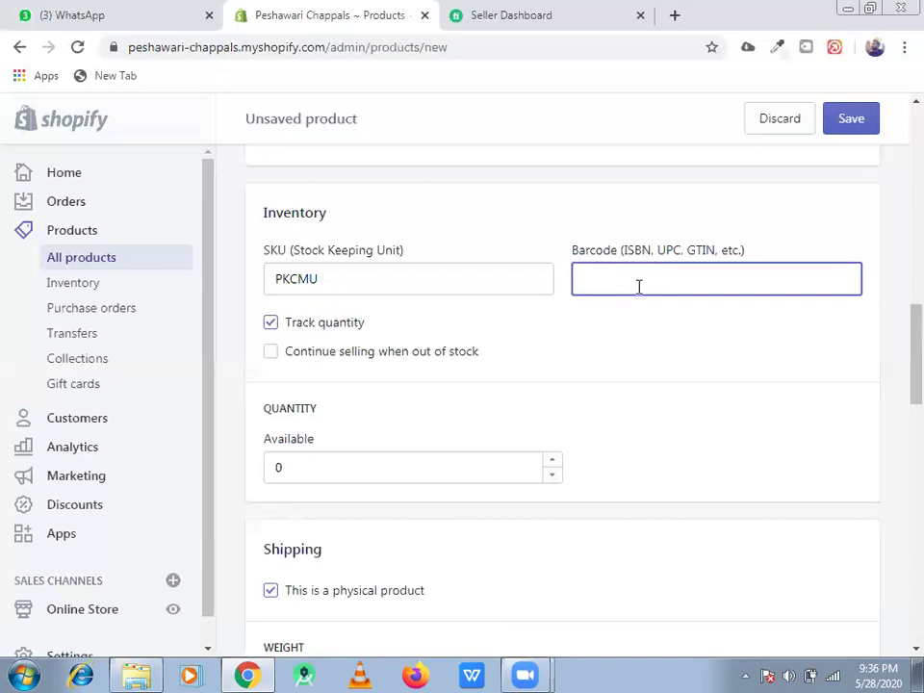
pyautogui.click(449, 265)
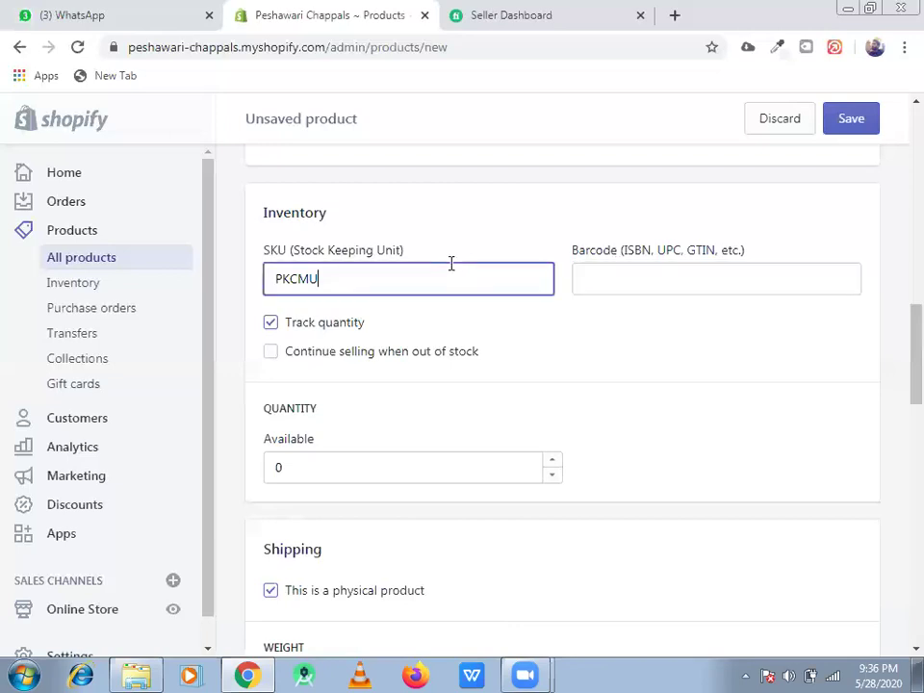
pyautogui.click(633, 272)
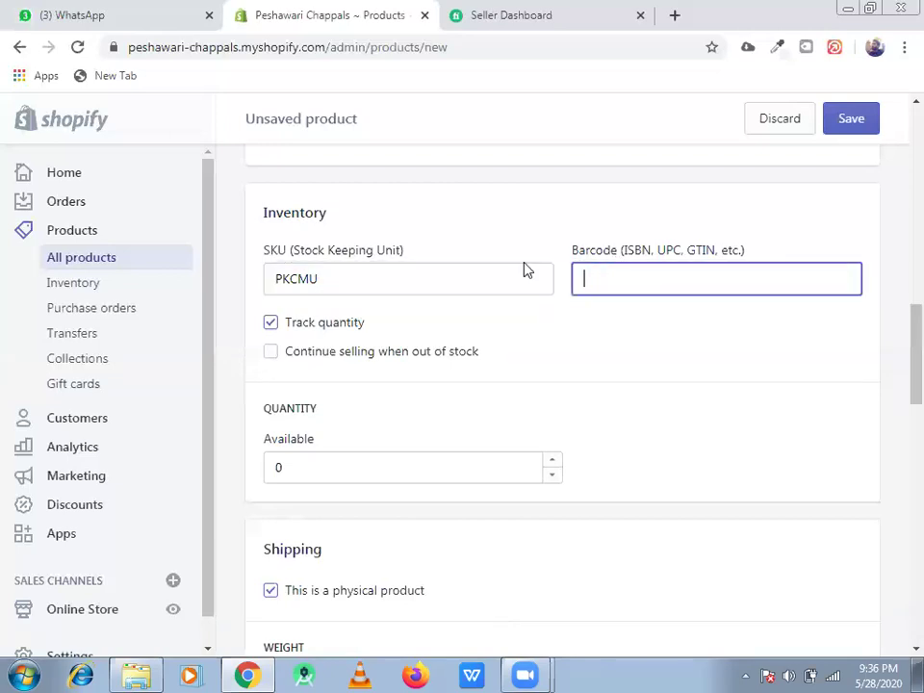
pyautogui.click(443, 264)
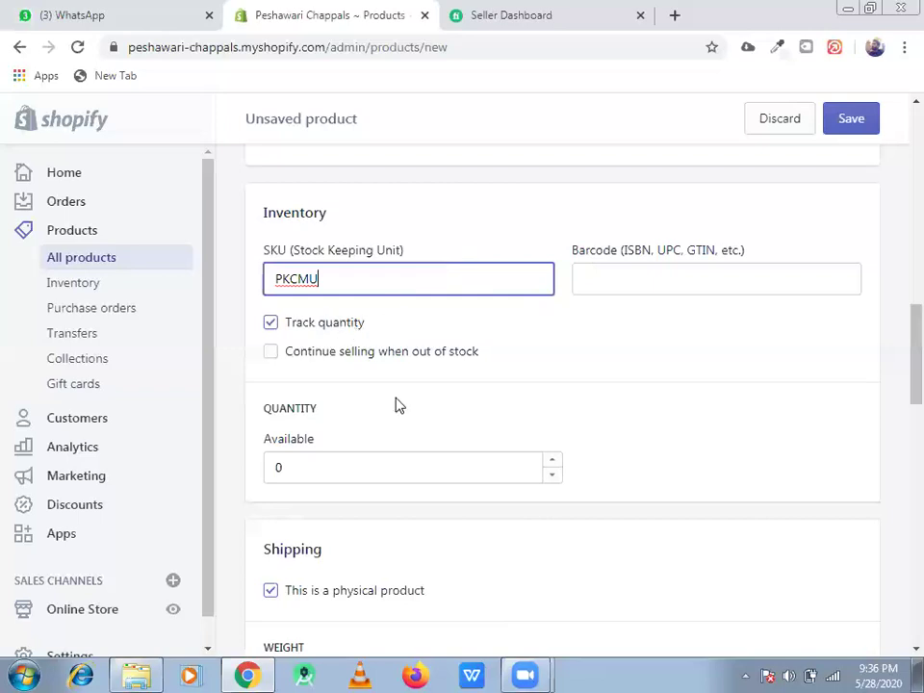
# Step: Set the product's available quantity to 1000
pyautogui.click(402, 466)
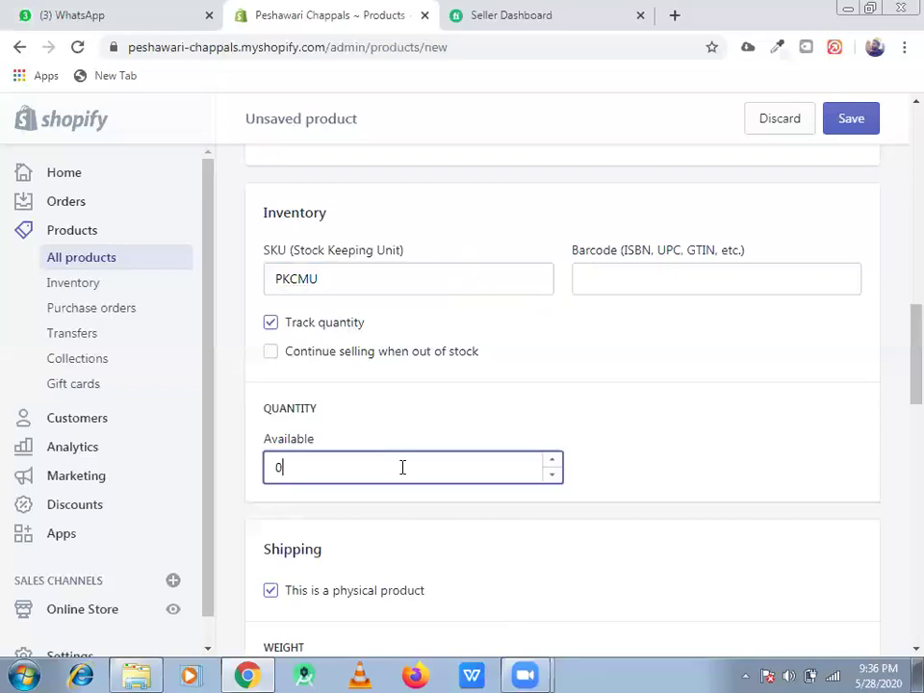
pyautogui.press('BackSpace')
pyautogui.write('19')
pyautogui.press('BackSpace')
pyautogui.write('000')
pyautogui.click(271, 324)
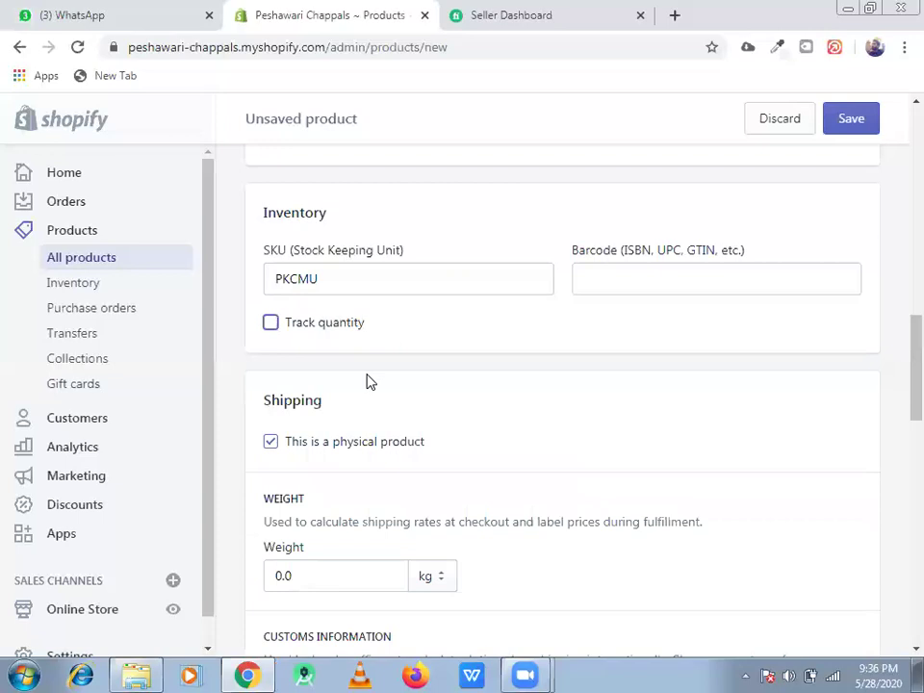
pyautogui.click(273, 325)
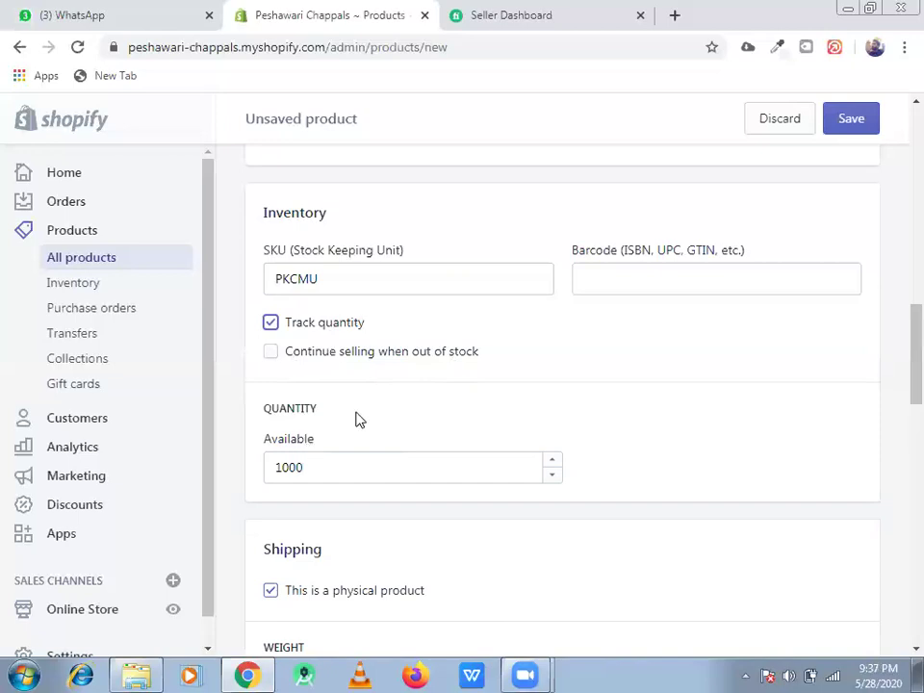
pyautogui.click(272, 353)
pyautogui.scroll(-1, 612, 431)
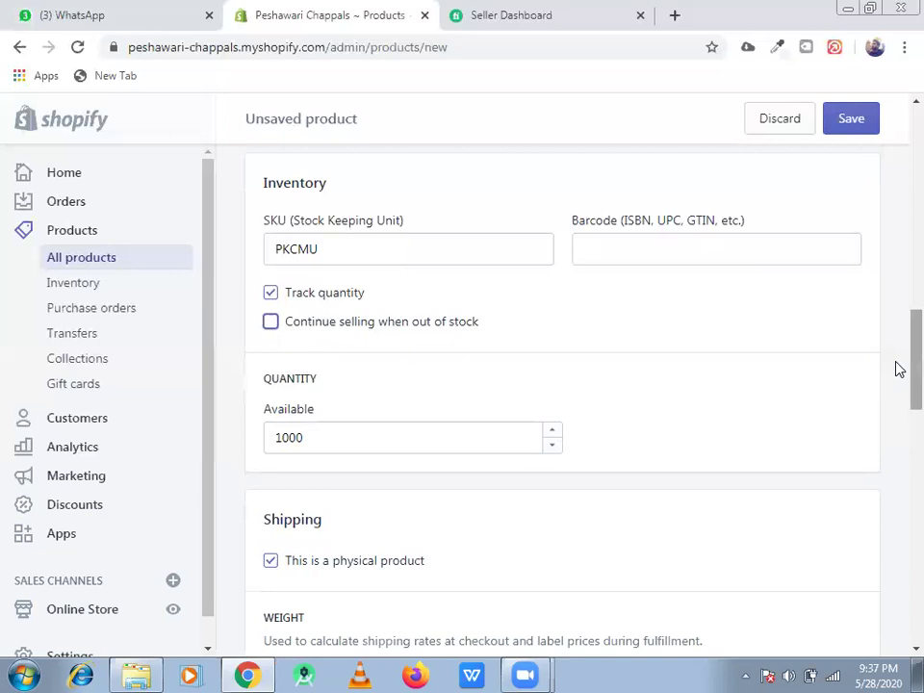
pyautogui.scroll(-3, 898, 385)
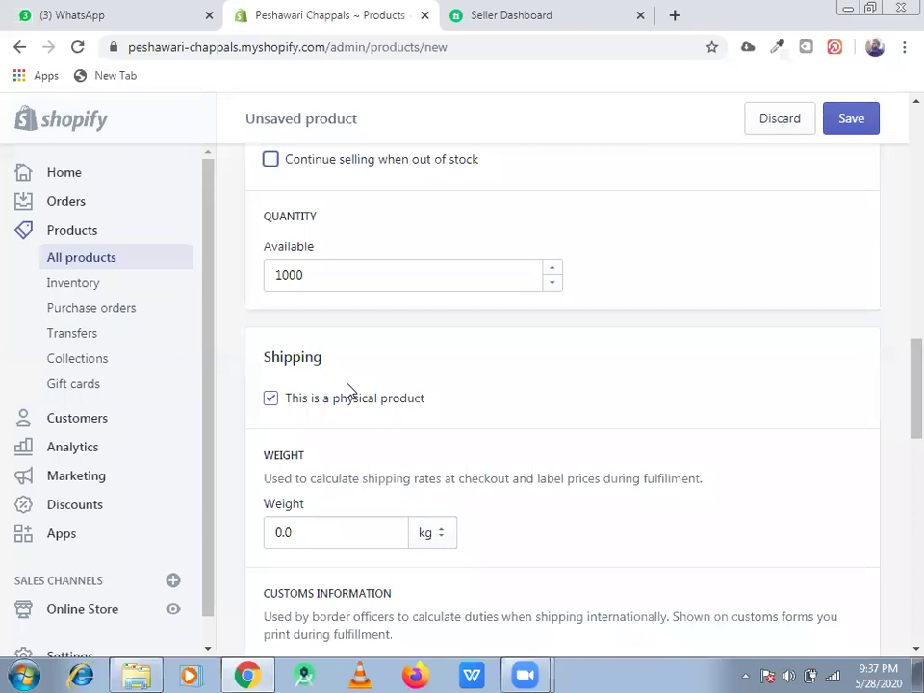
pyautogui.doubleClick(271, 401)
pyautogui.scroll(6, 899, 317)
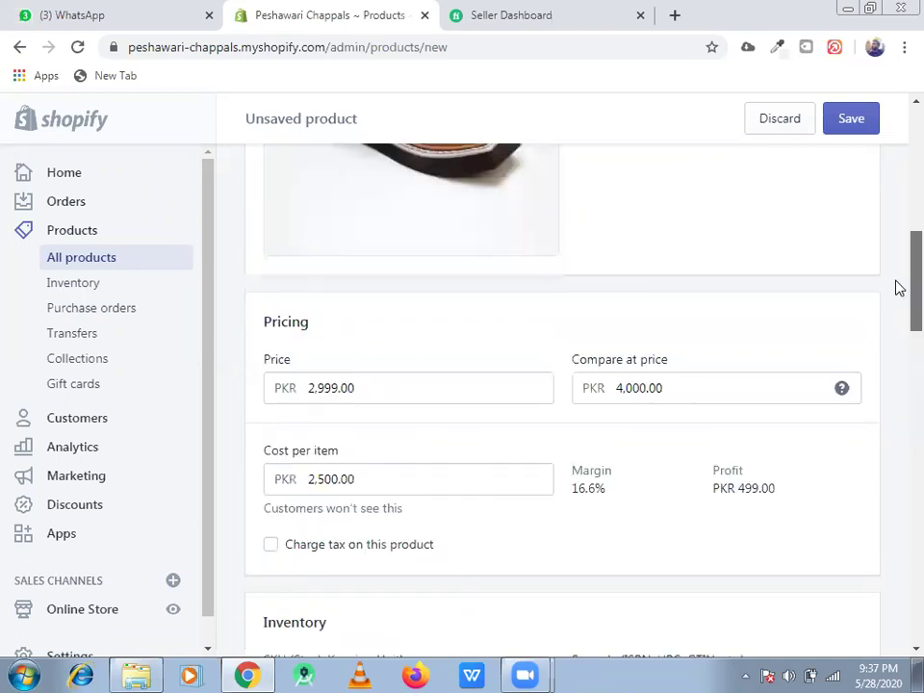
pyautogui.scroll(-1, 899, 298)
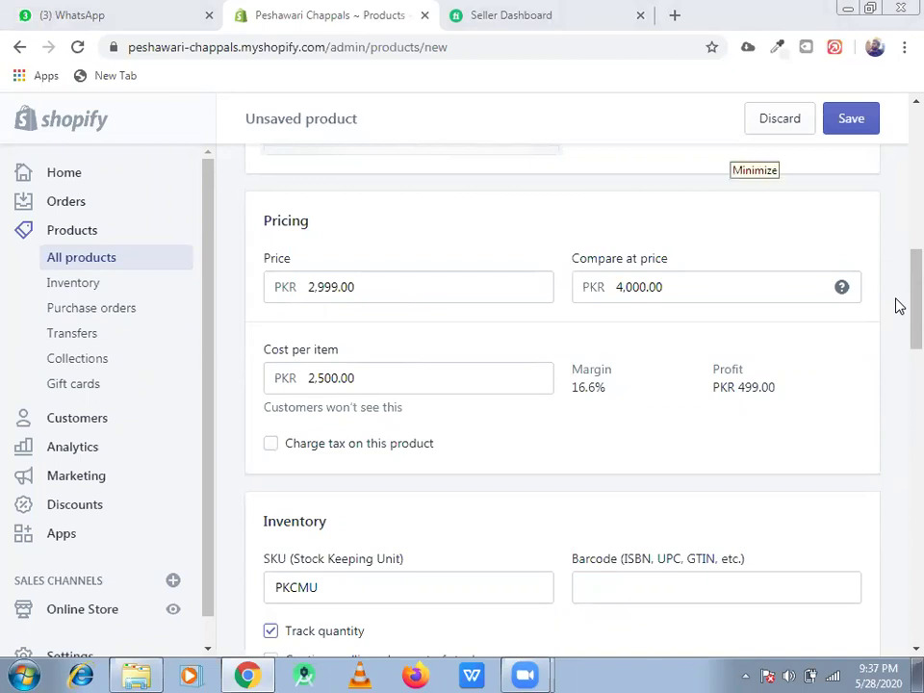
# Step: Search Google for "barcode generator" in a new browser tab and open the Barcodes Inc free online generator
pyautogui.click(554, 10)
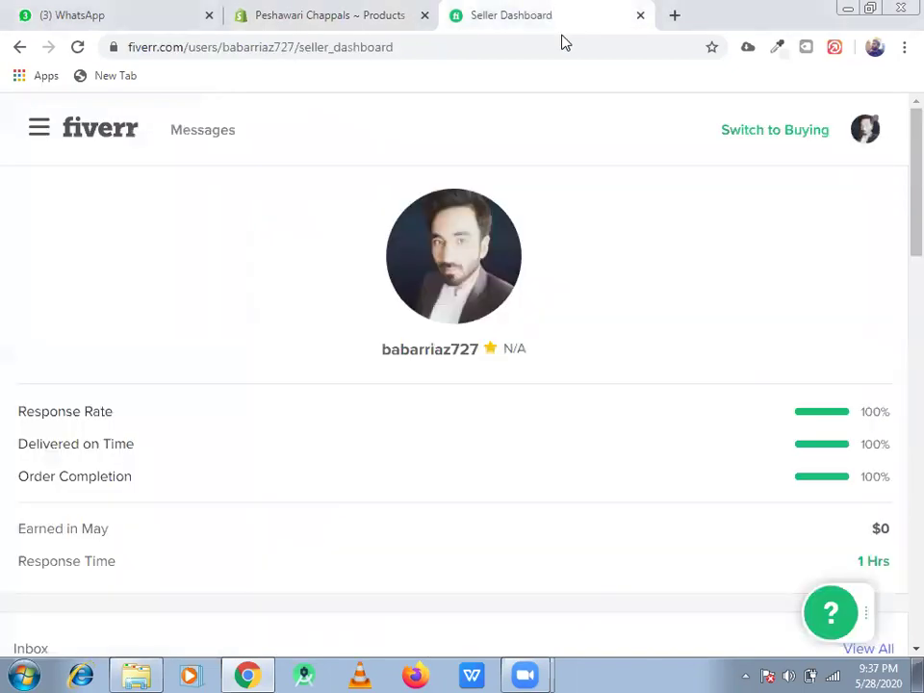
pyautogui.click(666, 12)
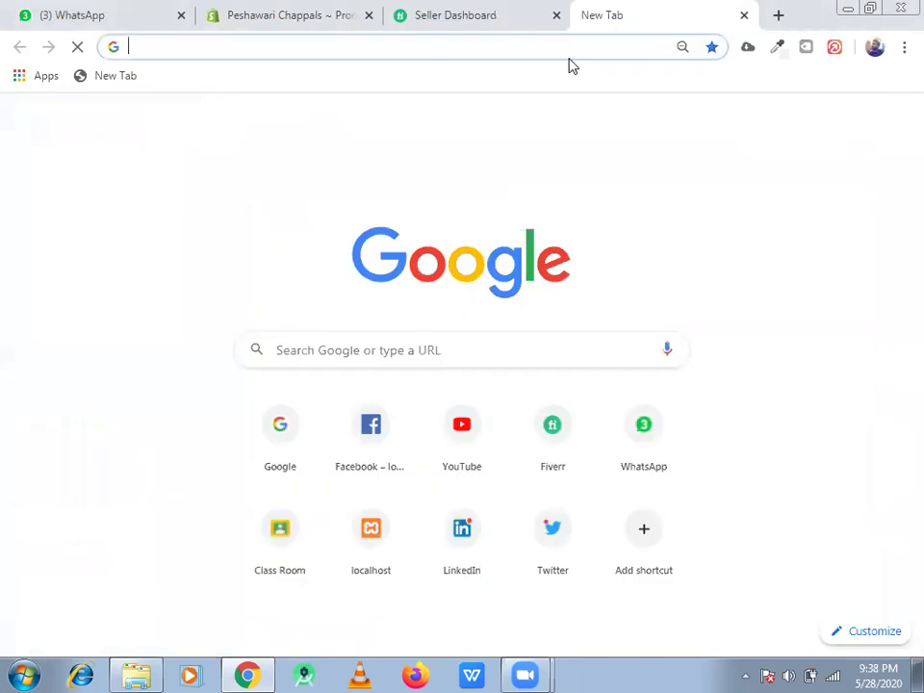
pyautogui.write('g')
pyautogui.press('Return')
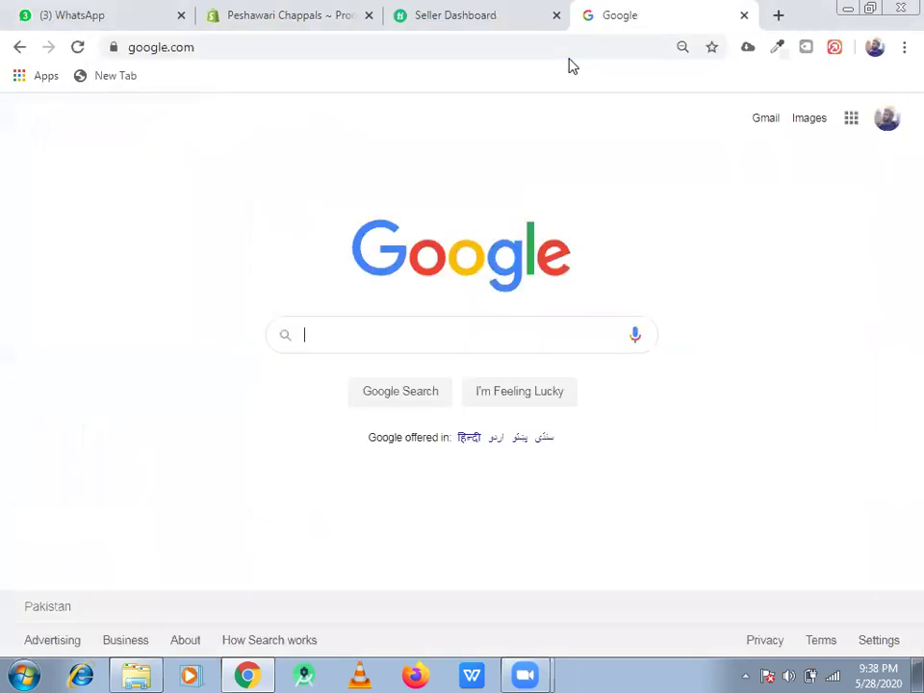
pyautogui.write('bar ')
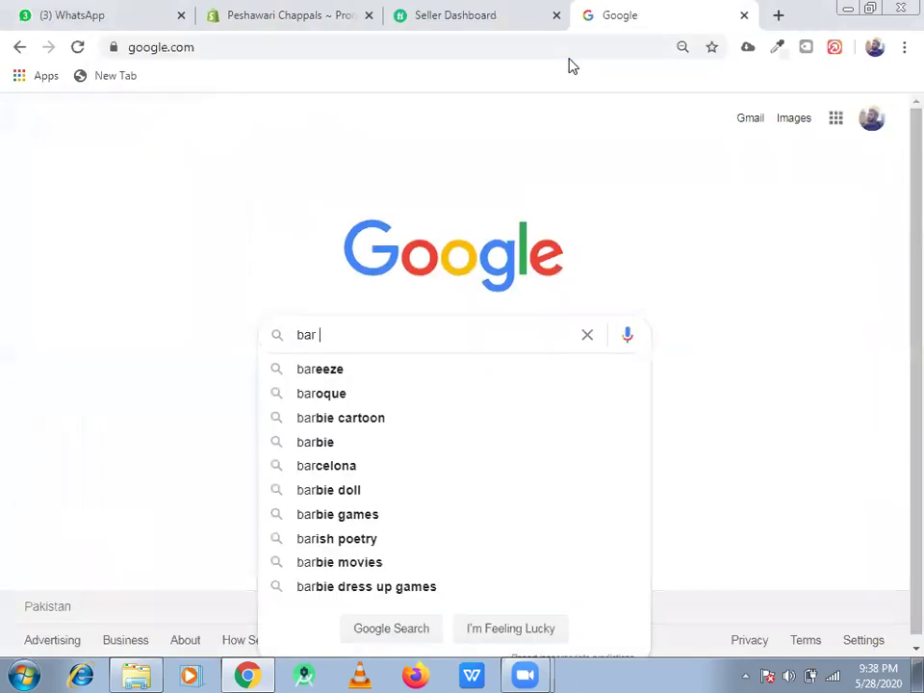
pyautogui.write('co')
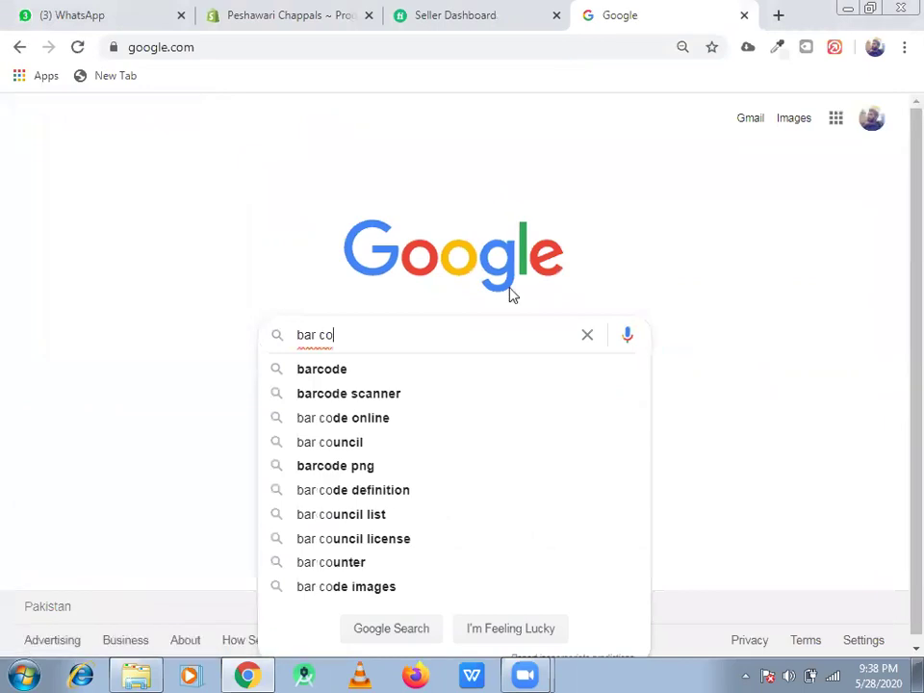
pyautogui.write('de')
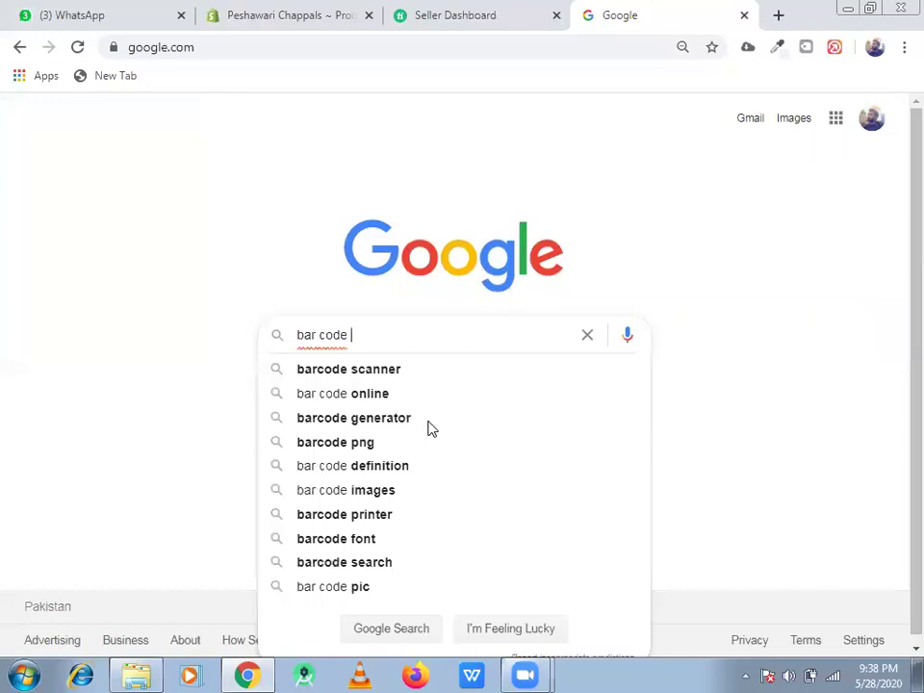
pyautogui.click(432, 427)
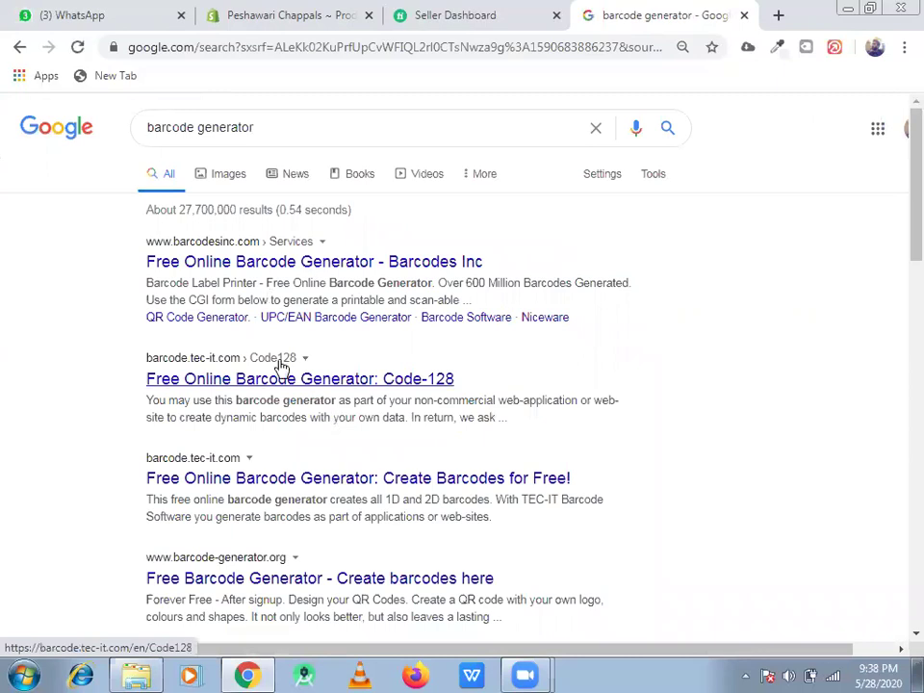
pyautogui.click(260, 272)
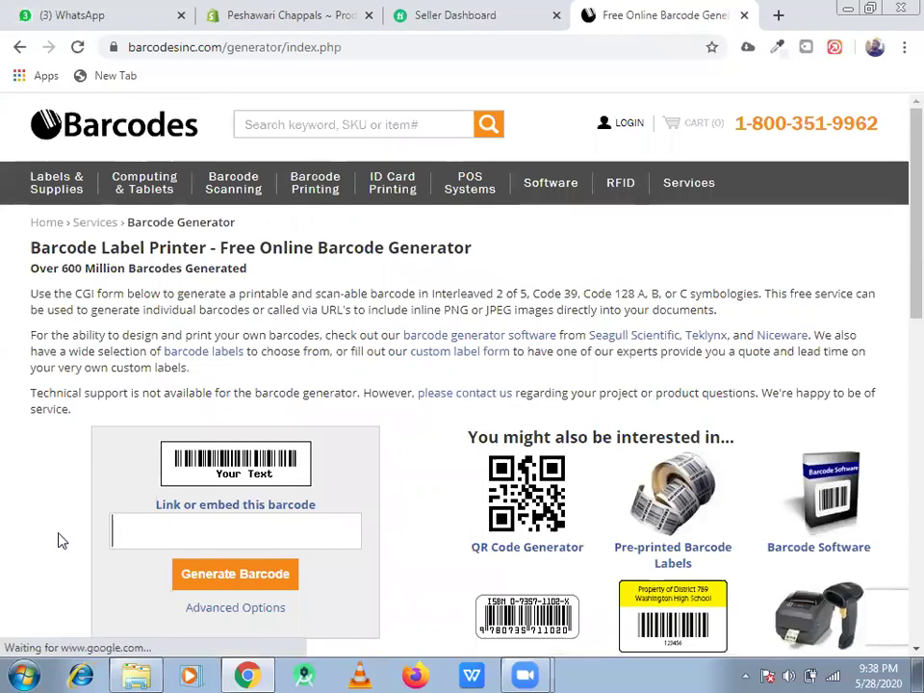
# Step: Generate a barcode for the SKU text PKCMU
pyautogui.write('PKCMU')
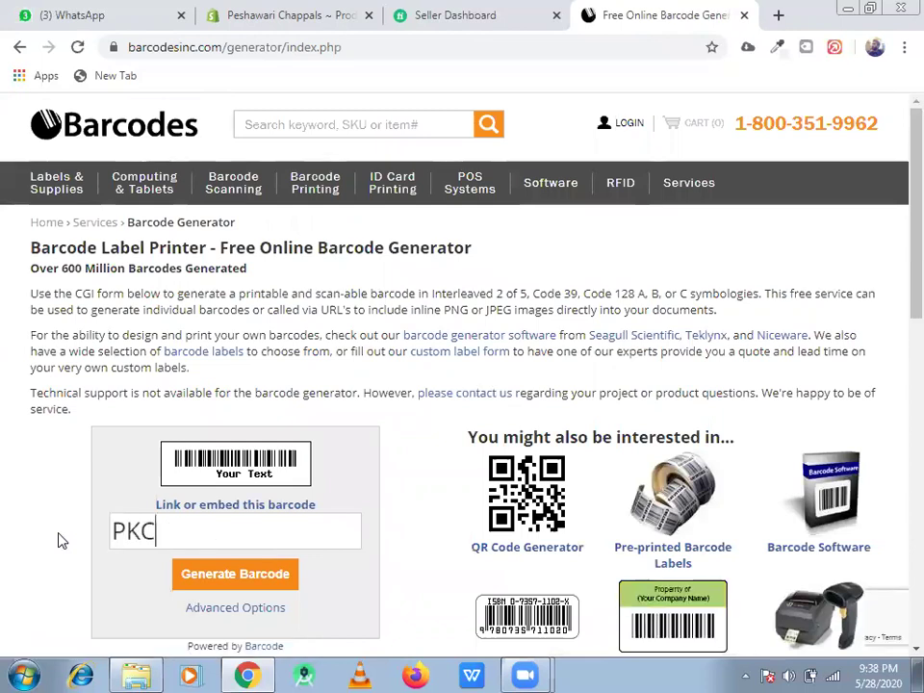
pyautogui.click(231, 575)
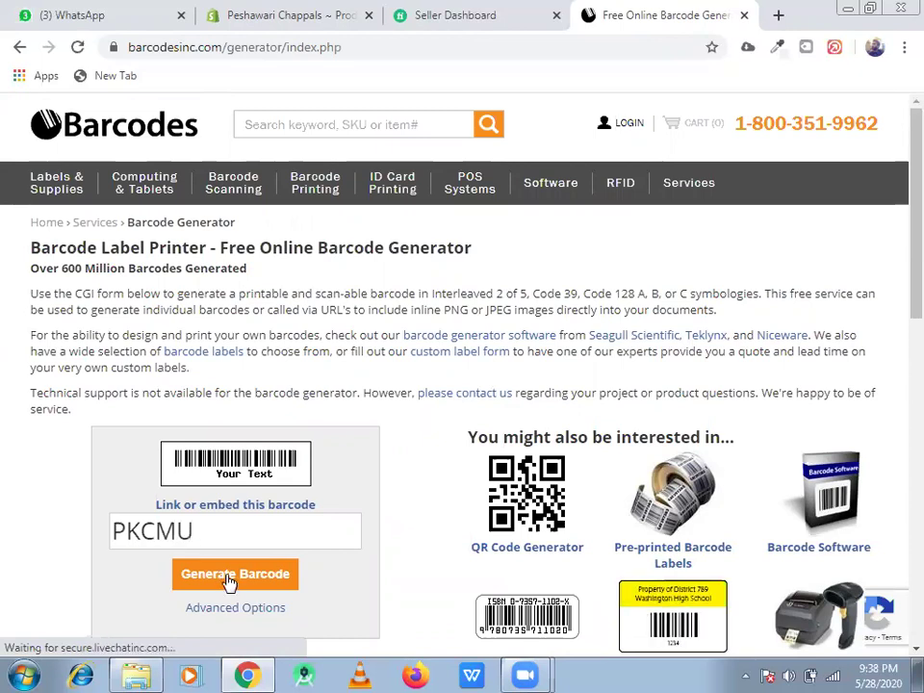
pyautogui.scroll(-3, 895, 255)
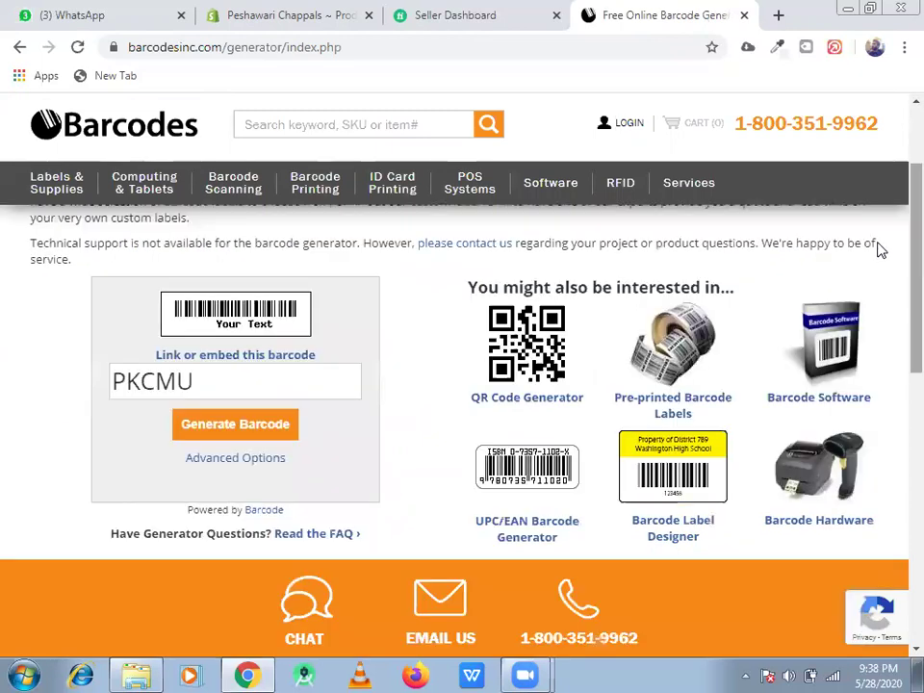
pyautogui.click(257, 412)
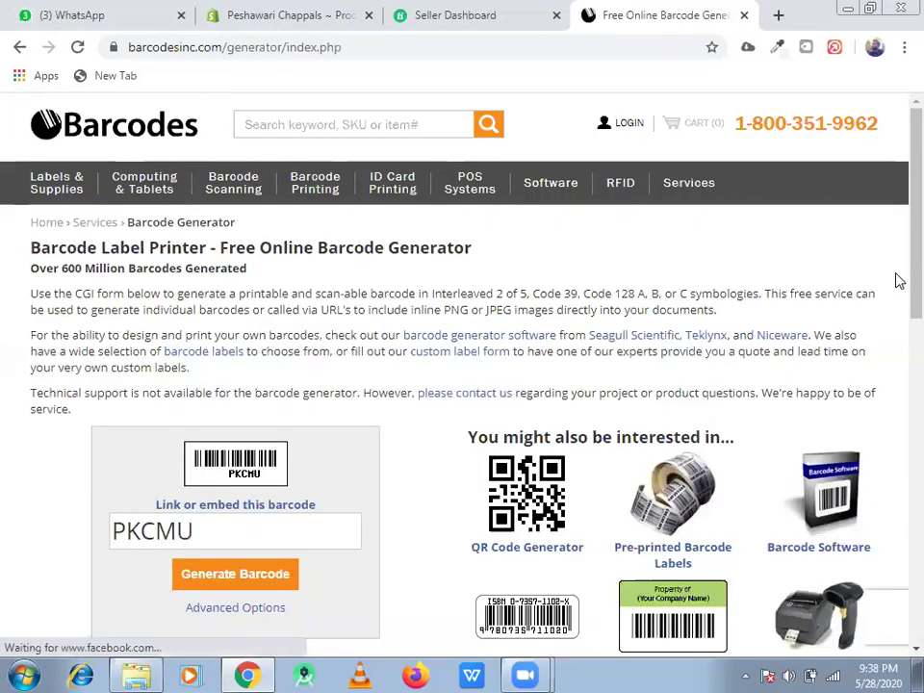
pyautogui.scroll(-2, 399, 406)
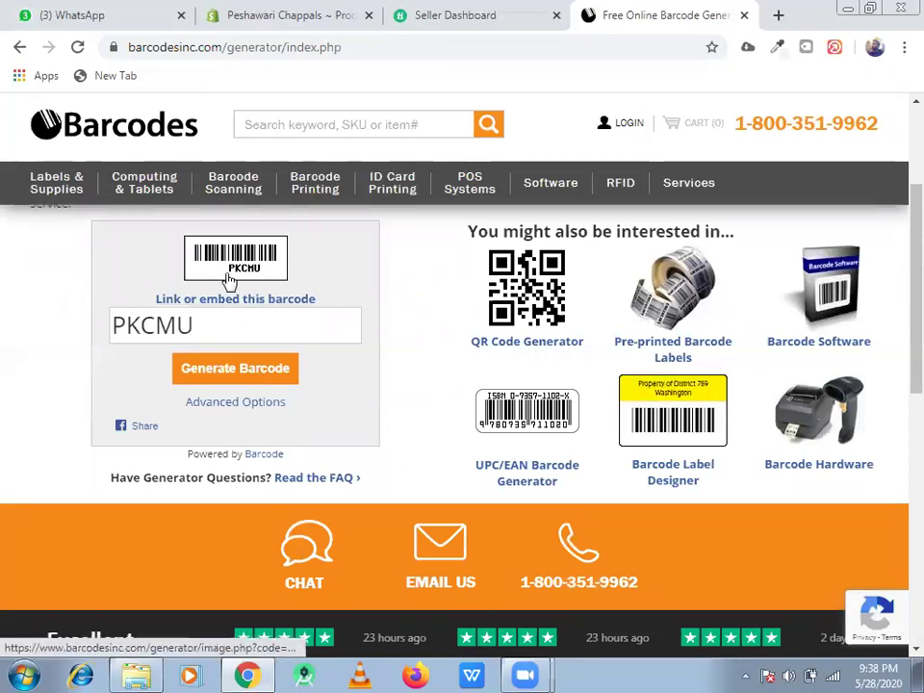
pyautogui.click(173, 284)
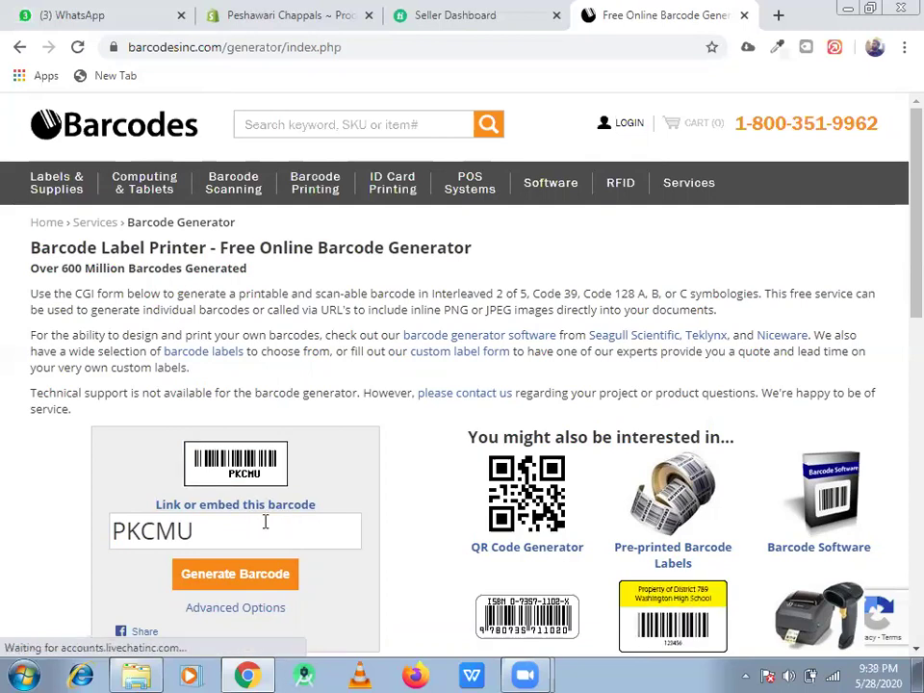
# Step: Show the link and embed codes for the generated PKCMU barcode
pyautogui.click(245, 510)
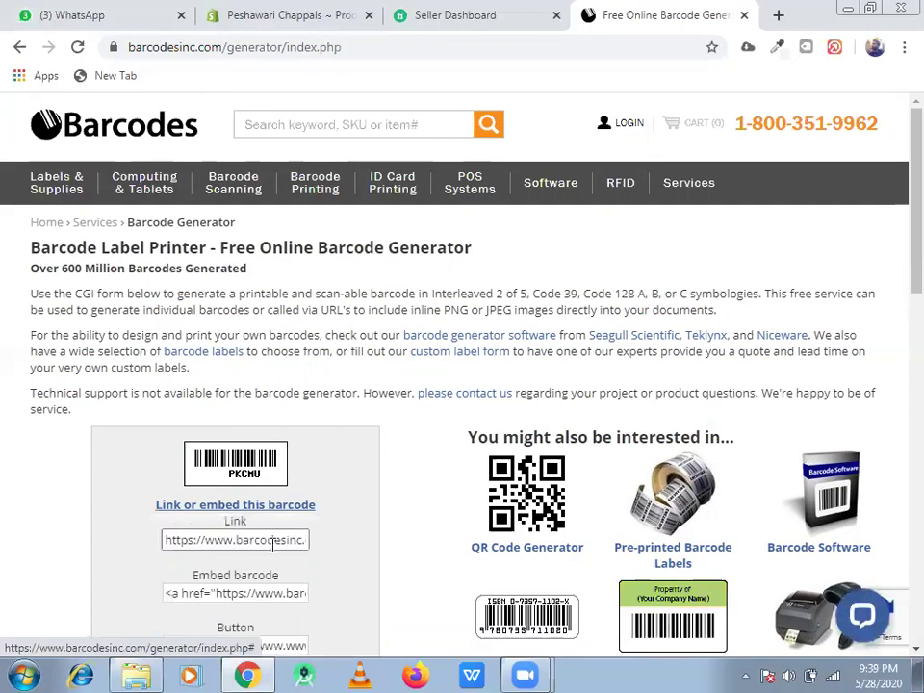
pyautogui.scroll(-1, 897, 220)
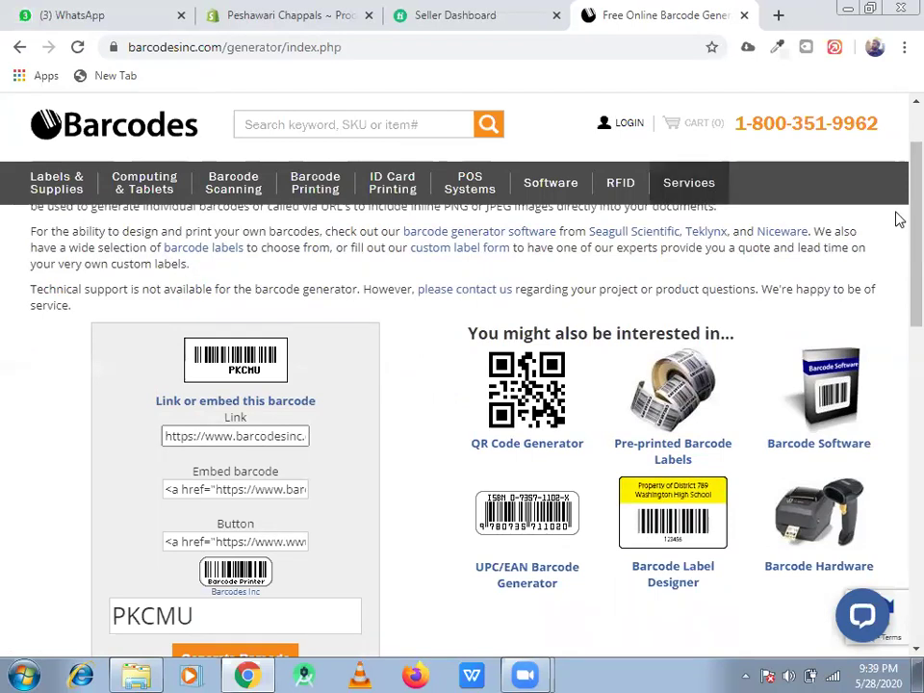
pyautogui.scroll(-1, 898, 241)
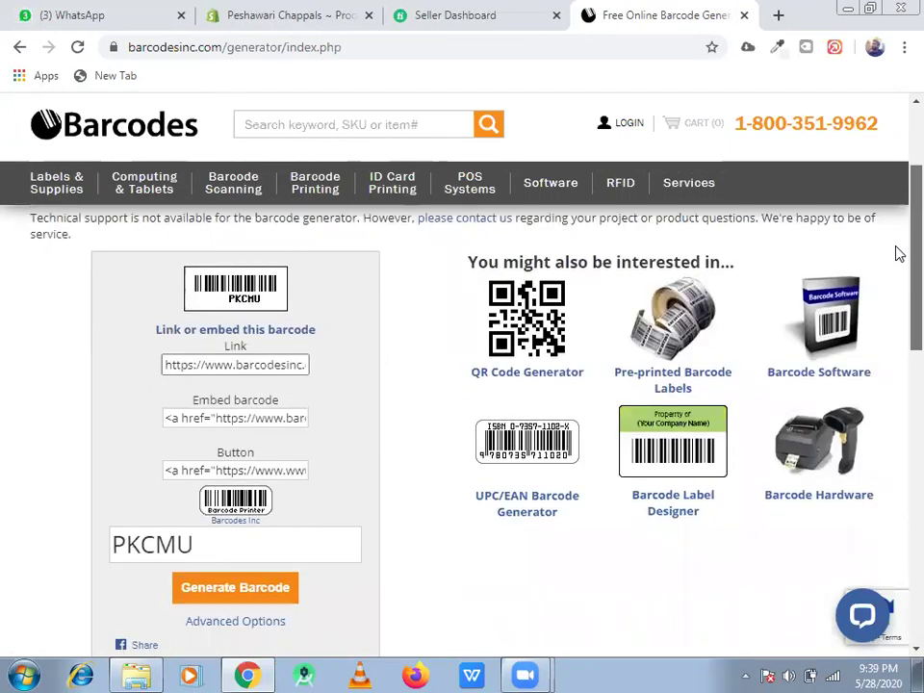